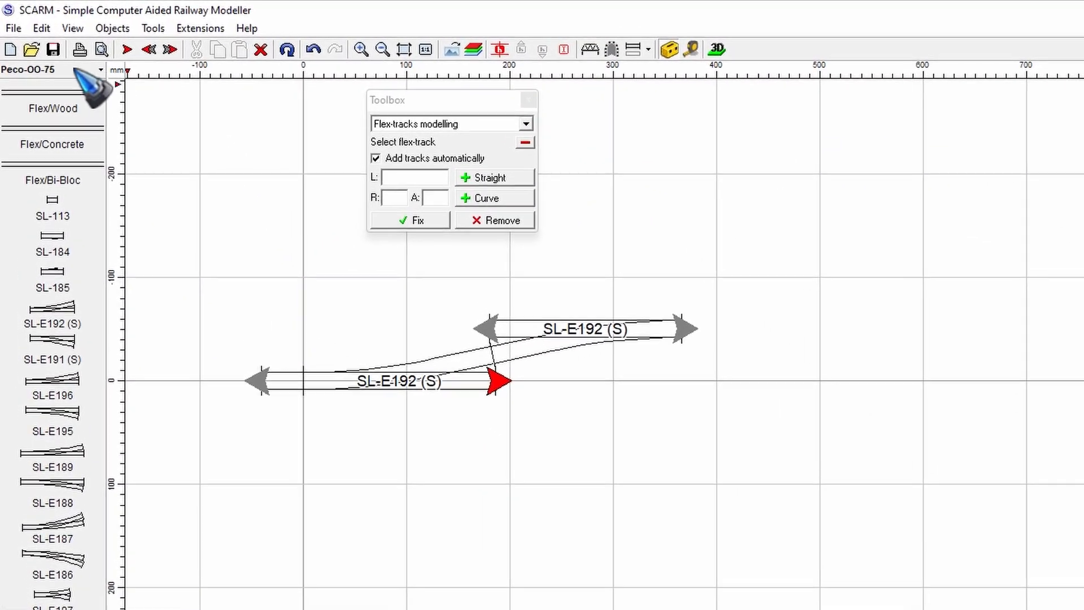
# Step: Add a 180.1 mm straight Flex/Wood track to the straight end of the lower SL-E192 turnout and fix it
pyautogui.moveTo(73, 70)
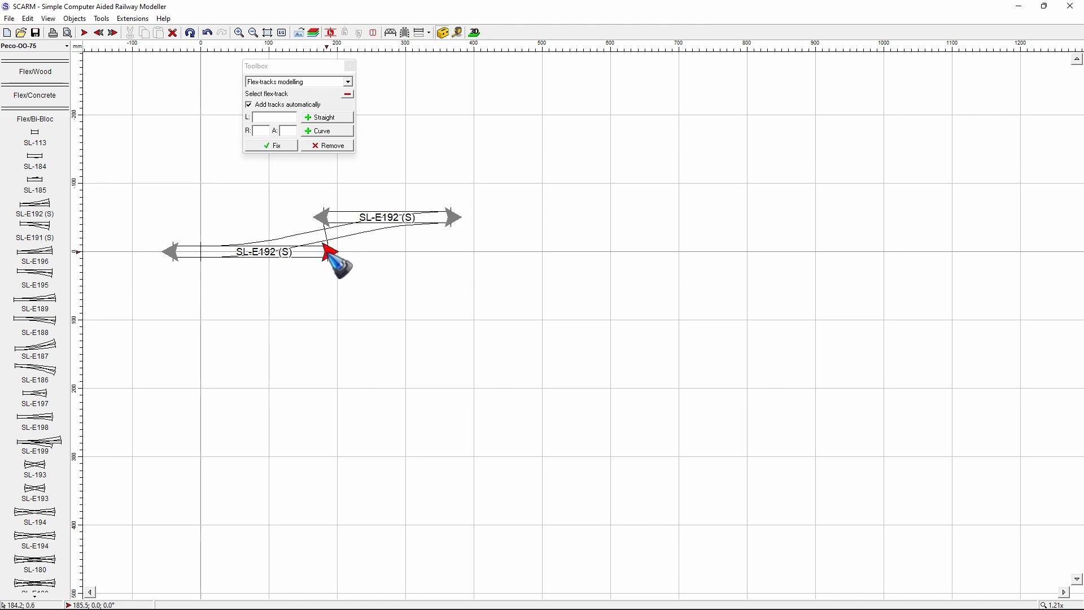
pyautogui.click(39, 63)
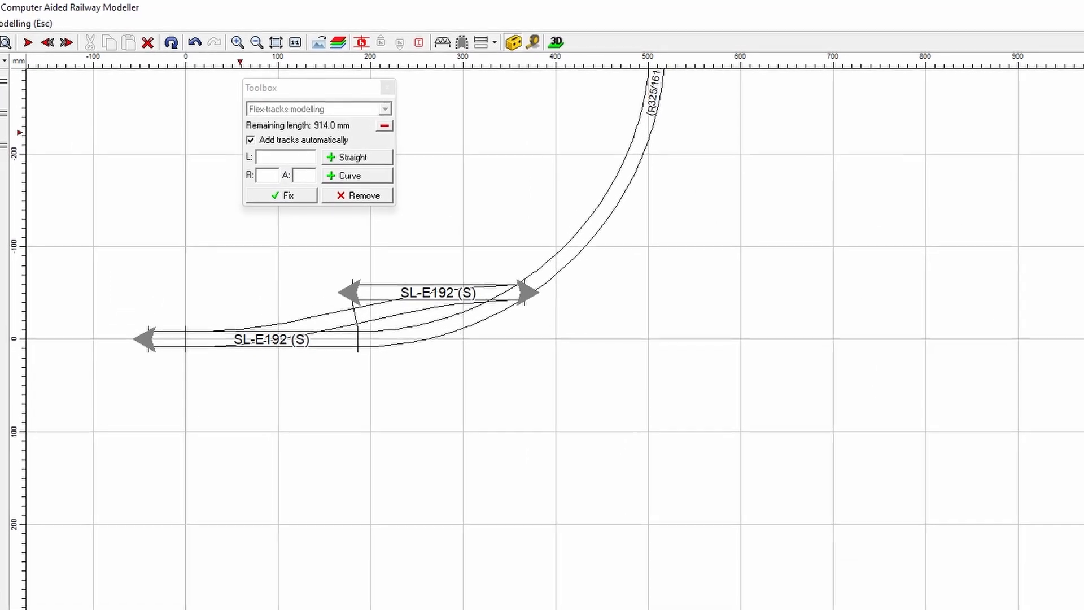
pyautogui.click(276, 144)
pyautogui.write('180.1')
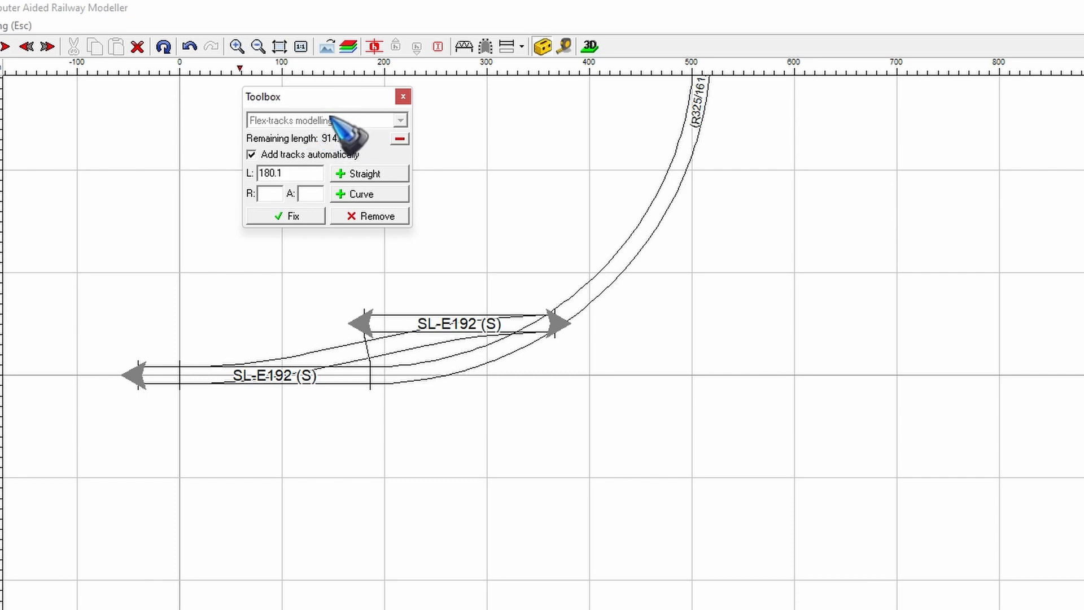
pyautogui.click(360, 175)
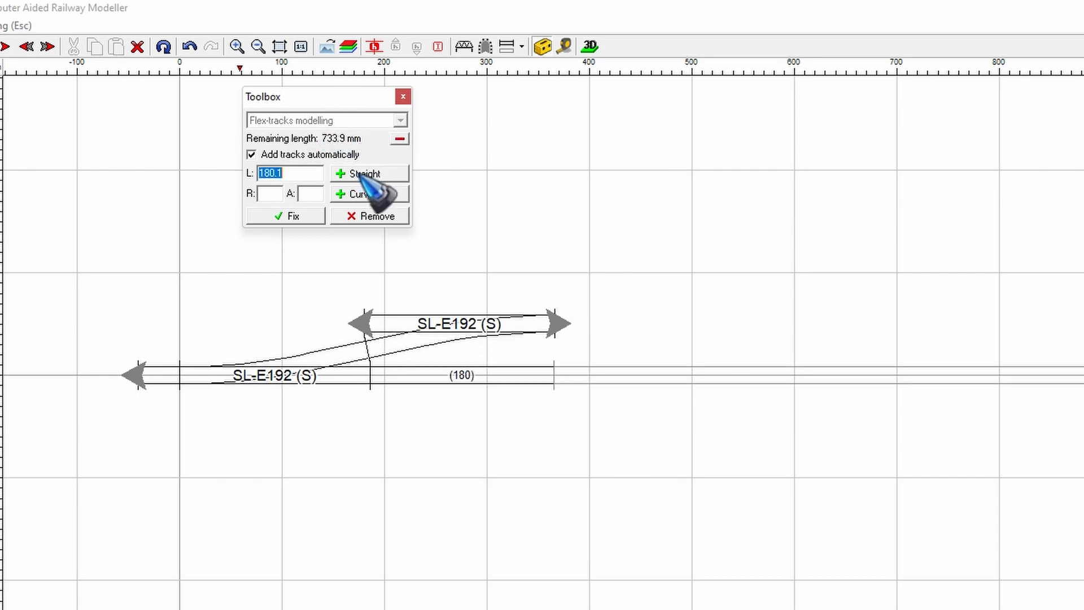
pyautogui.click(287, 216)
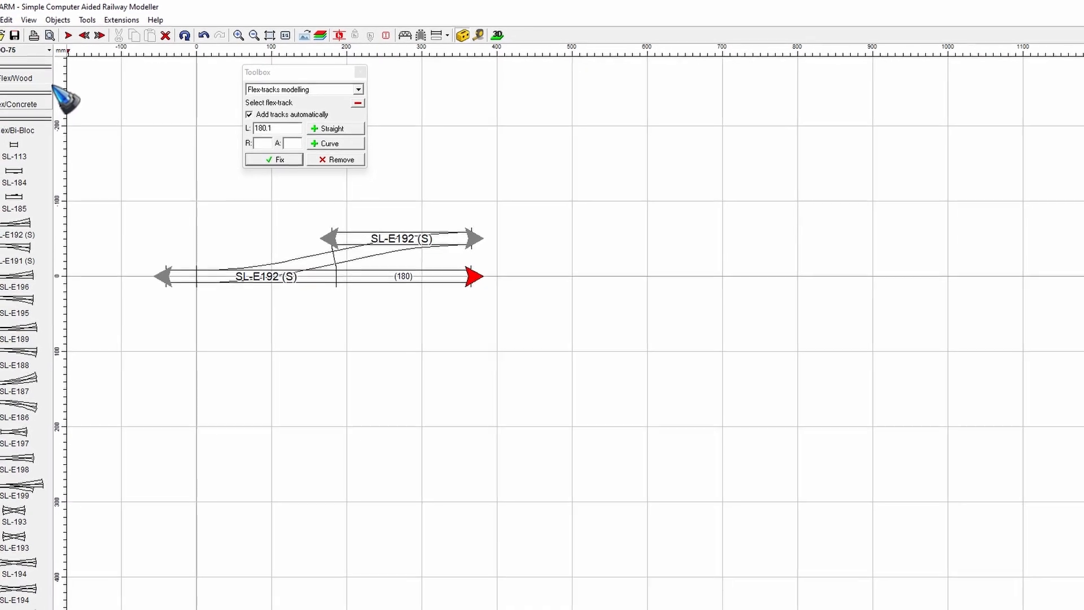
# Step: Extend the 180.1 mm straight with a downward-curving Flex/Wood track of about 579 mm radius and 63.4°
pyautogui.click(461, 260)
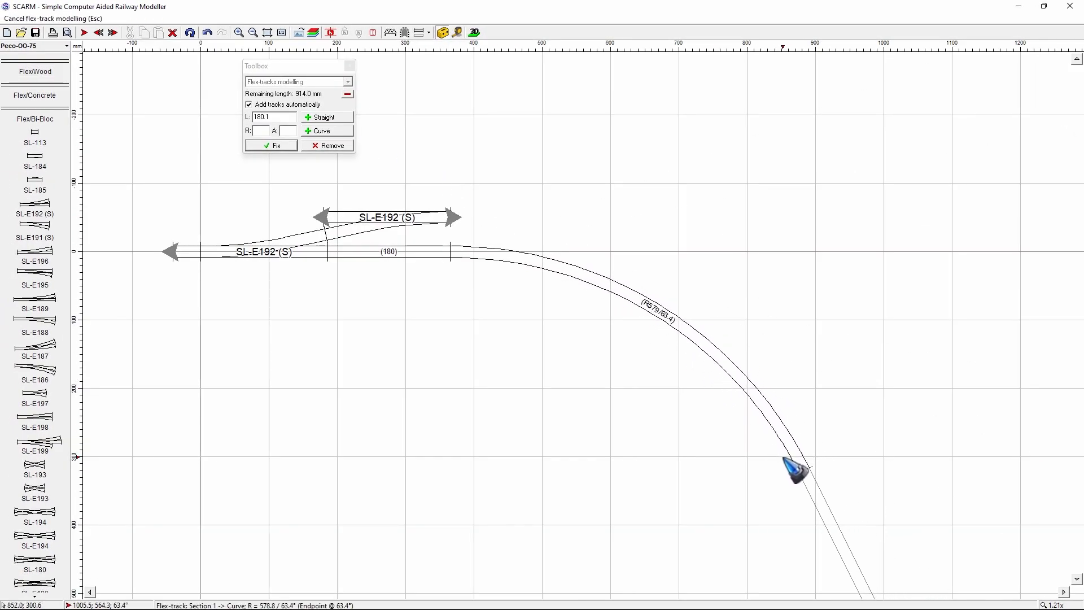
pyautogui.click(806, 467)
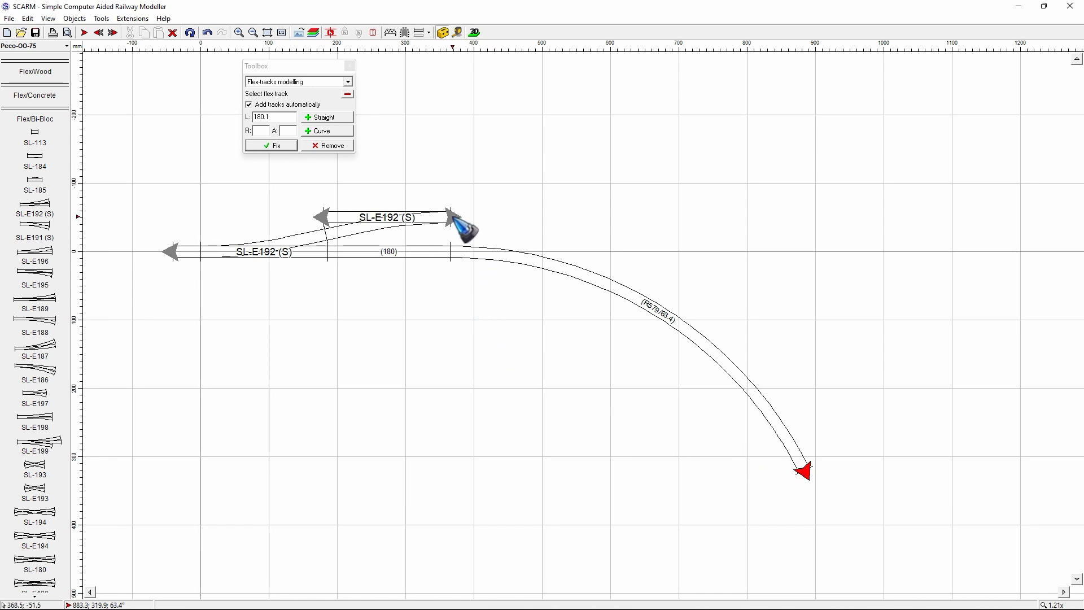
pyautogui.click(54, 67)
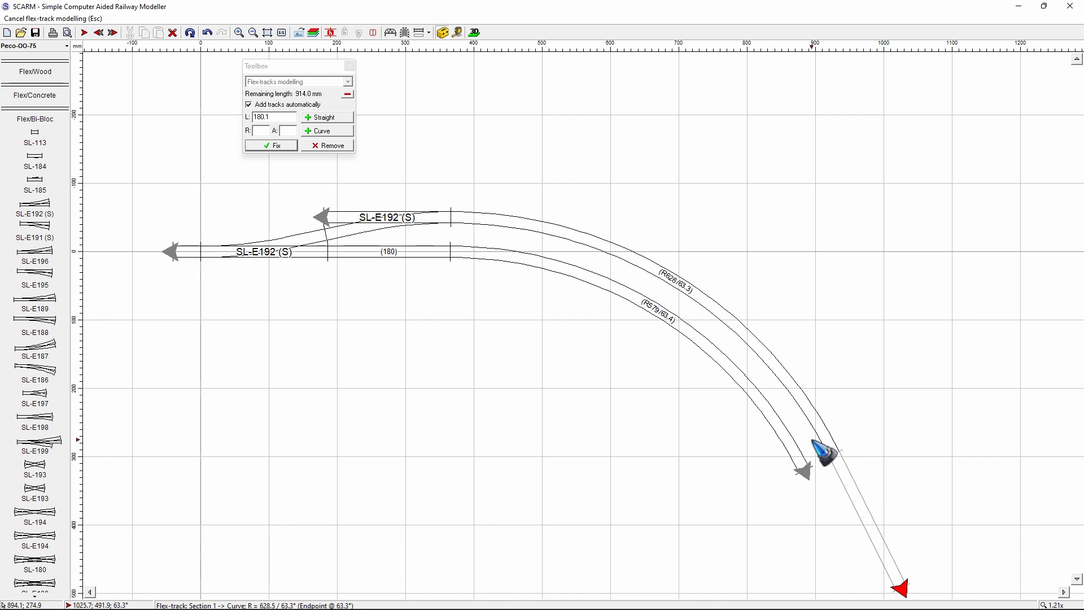
pyautogui.press('Escape')
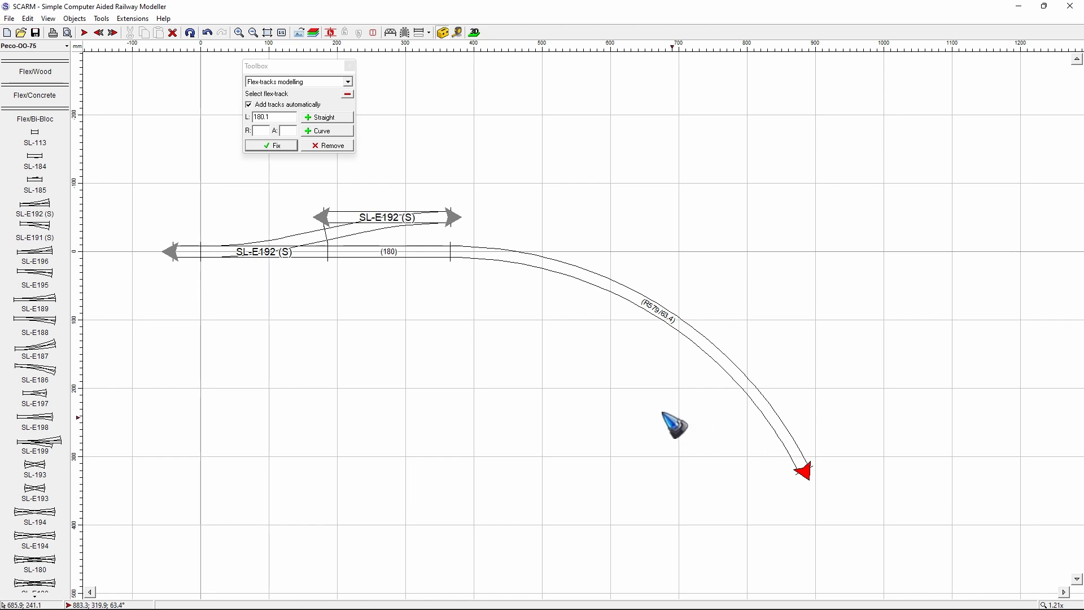
pyautogui.click(455, 218)
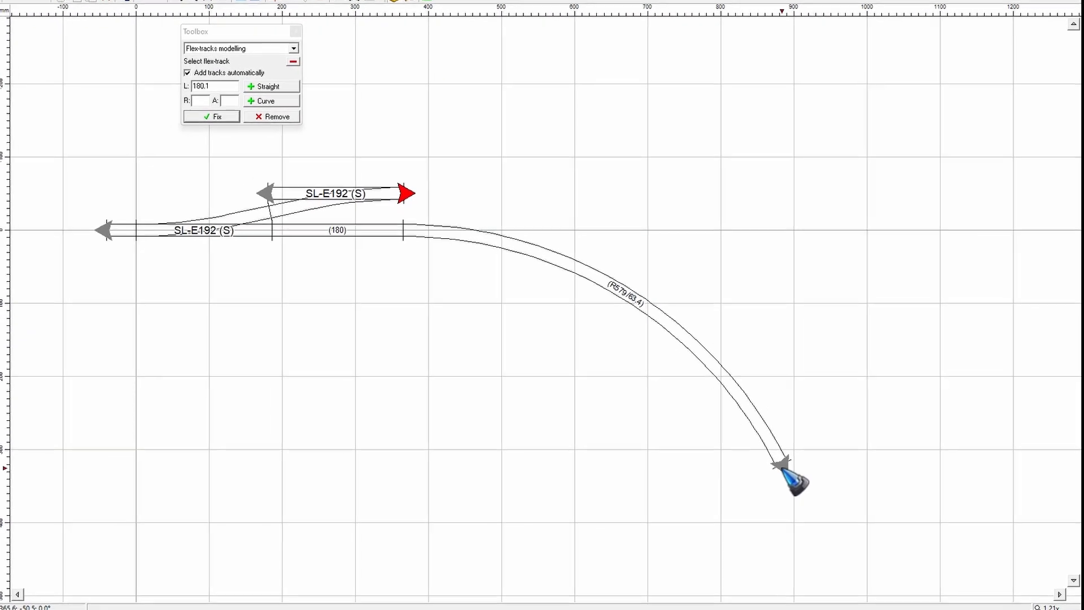
# Step: Place a parallel start point at the free end of the curve, offset 50.5 mm to the left and facing the opposite direction
pyautogui.click(783, 465)
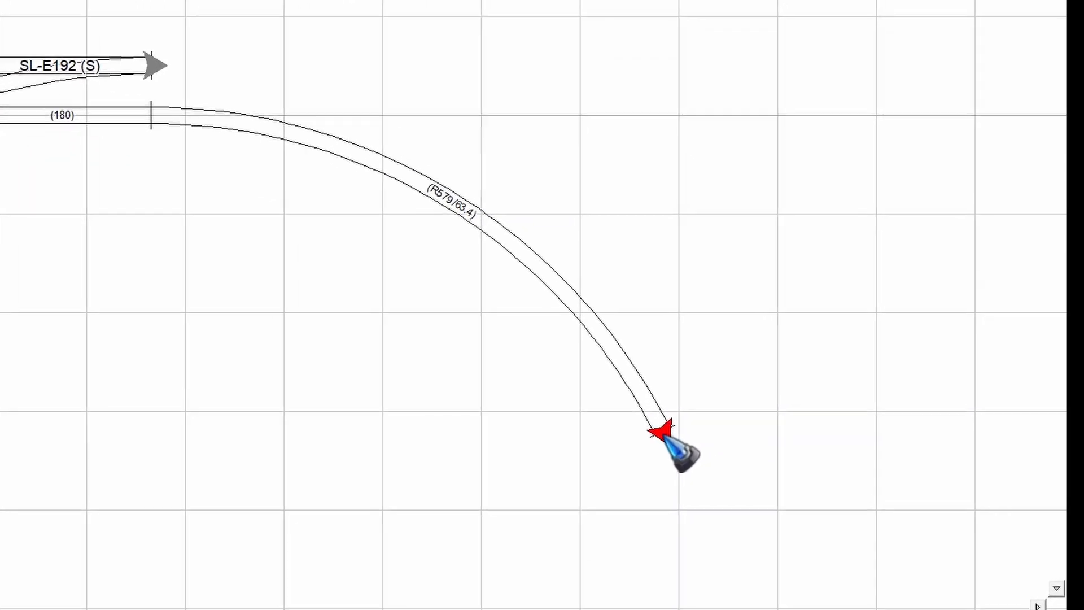
pyautogui.rightClick(689, 444)
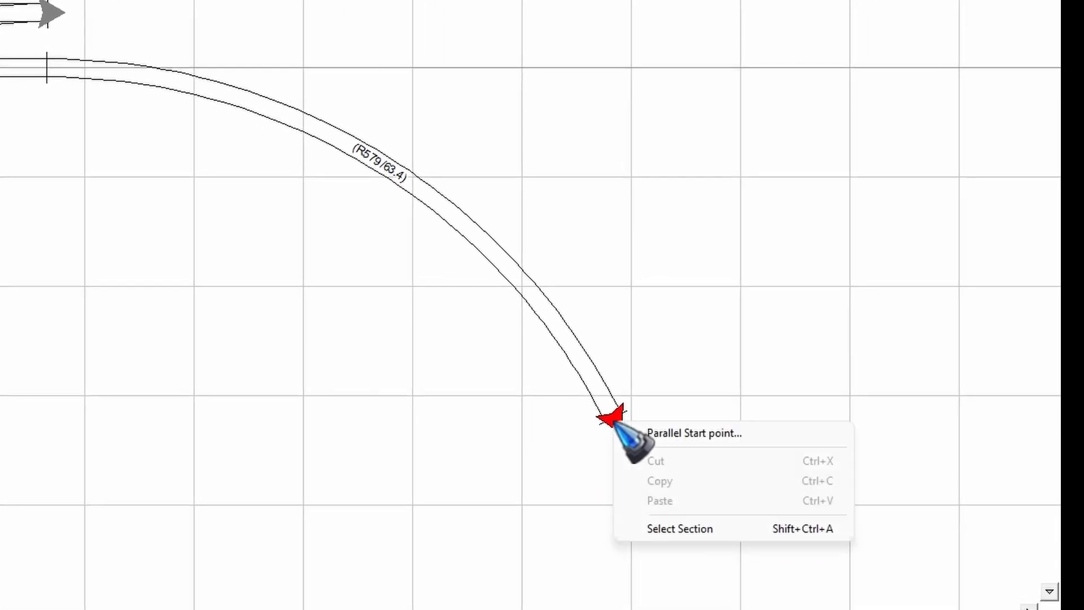
pyautogui.click(689, 438)
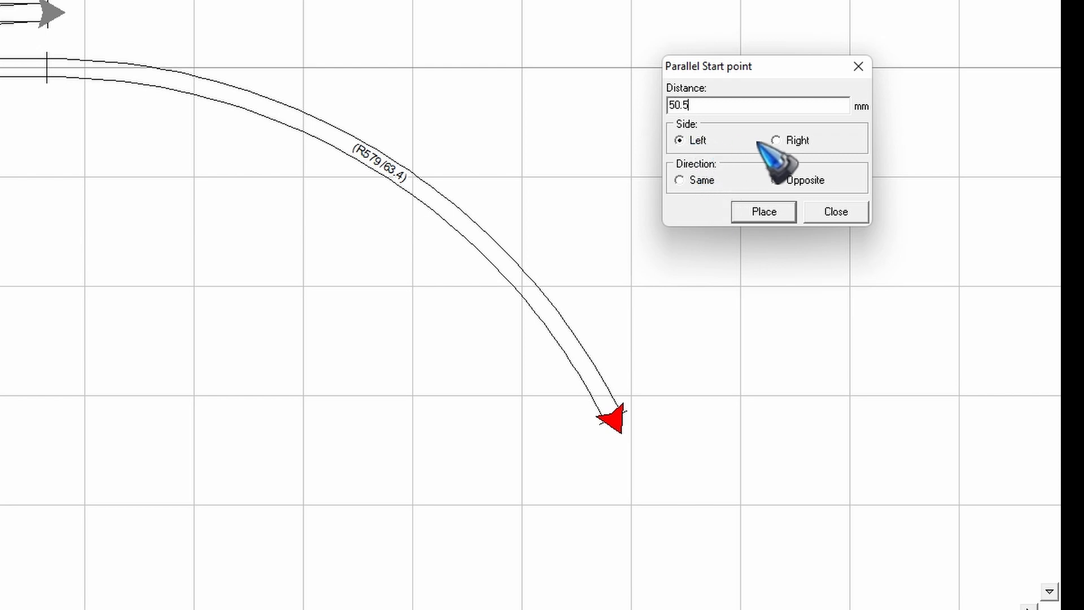
pyautogui.click(776, 180)
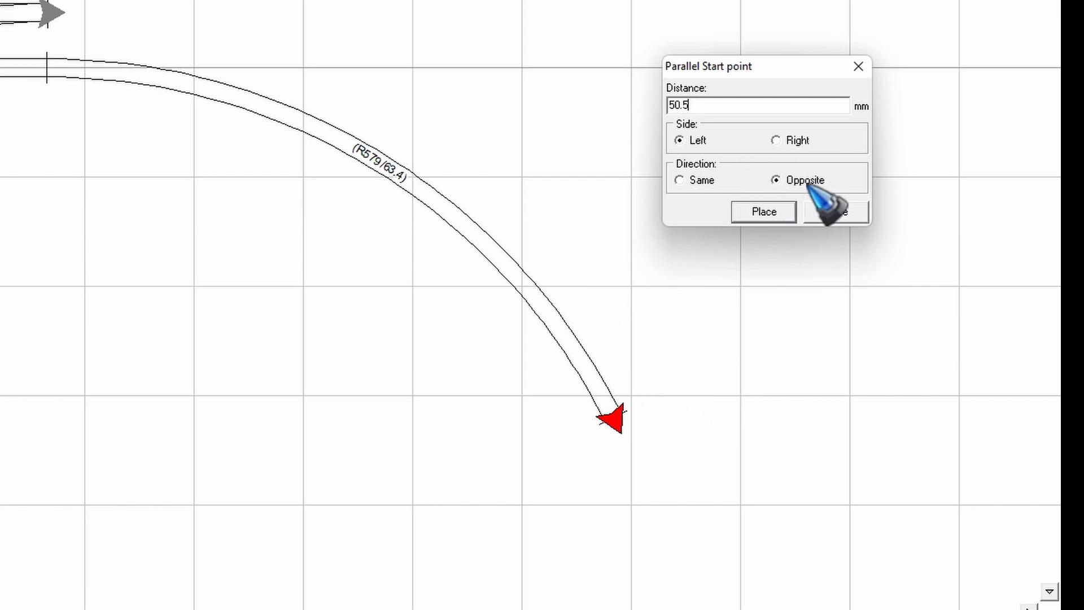
pyautogui.click(764, 213)
pyautogui.click(837, 214)
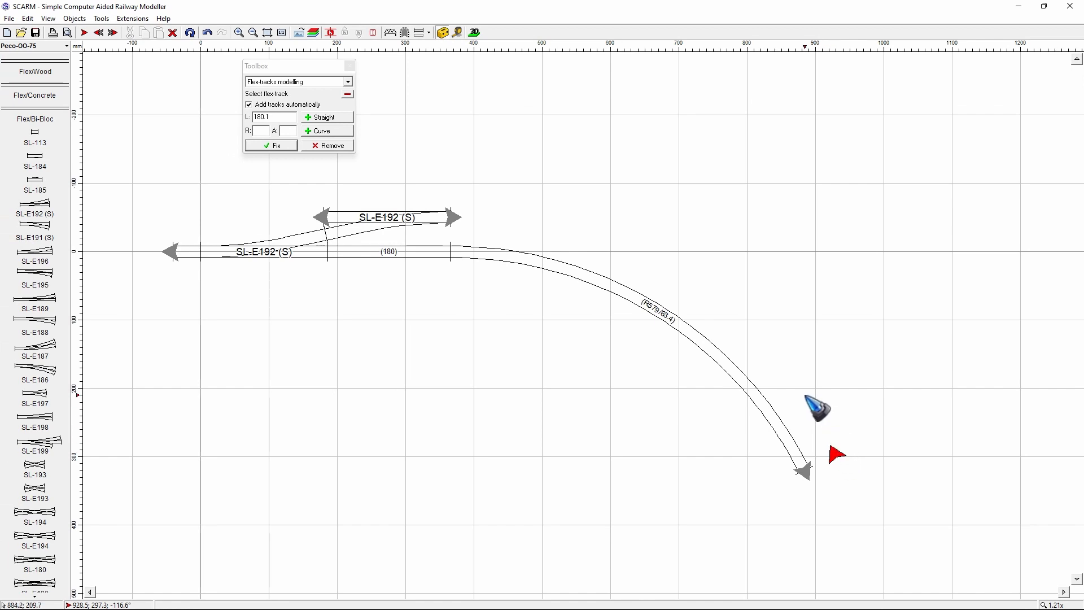
# Step: Lay a curved flex track from the parallel start point back to the open end of the upper SL-E192 turnout
pyautogui.click(818, 407)
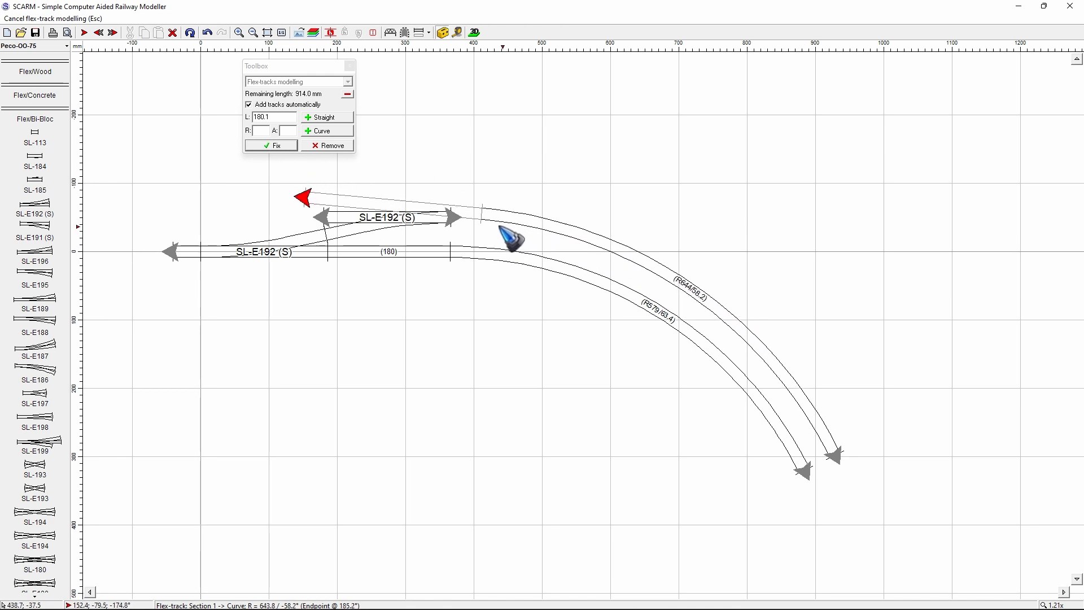
pyautogui.click(476, 234)
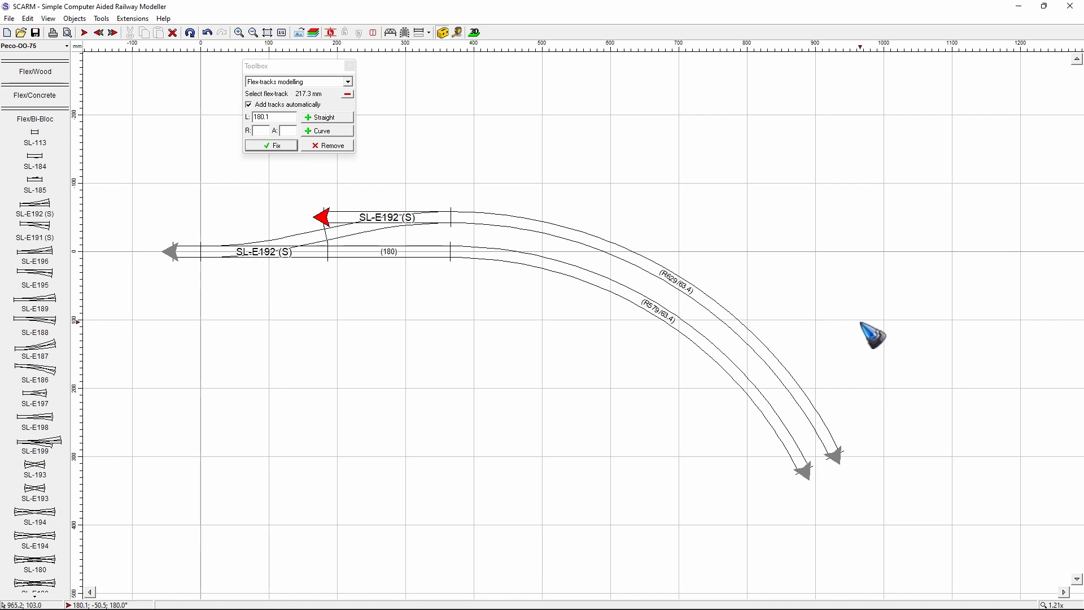
# Step: Lay a full 914 mm straight flex track leftward from the open left end of each SL-E192 turnout
pyautogui.scroll(-1, 862, 326)
pyautogui.scroll(-3, 863, 326)
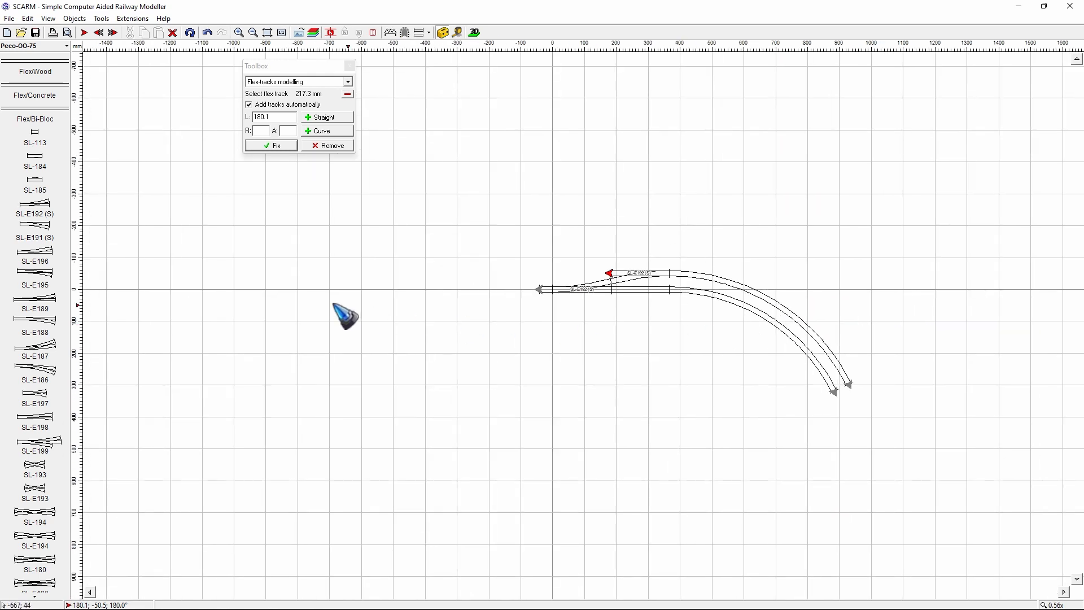
pyautogui.scroll(2, 278, 285)
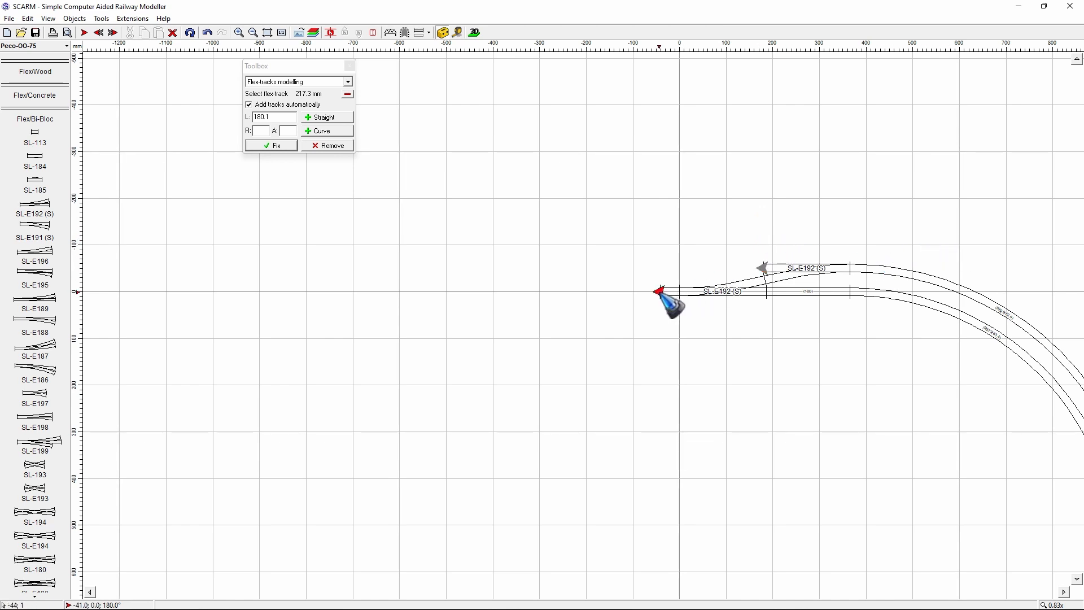
pyautogui.moveTo(658, 291); pyautogui.dragTo(228, 291)
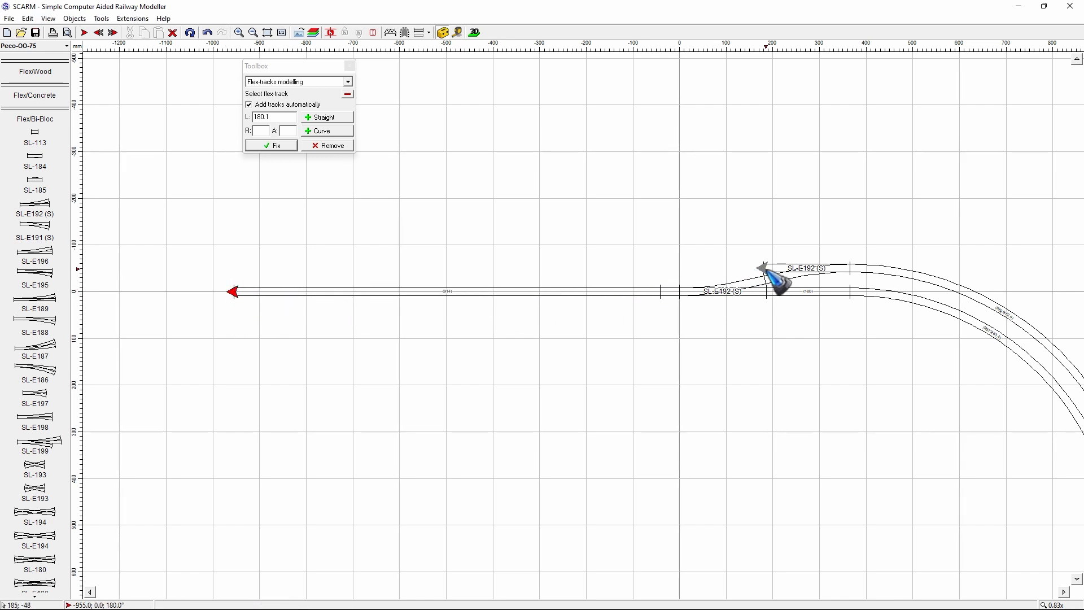
pyautogui.moveTo(763, 269); pyautogui.dragTo(330, 265)
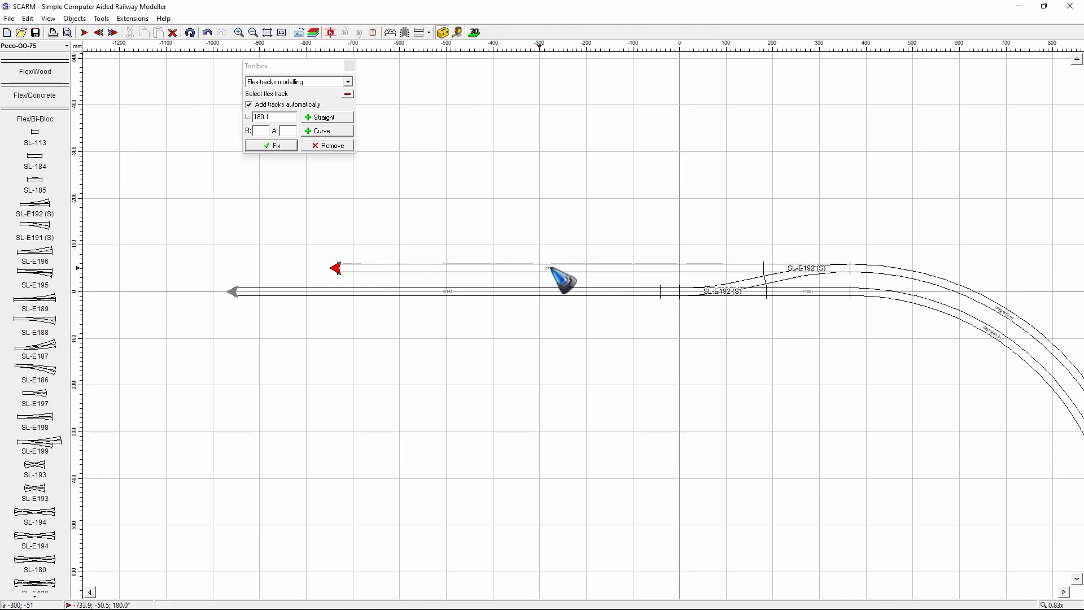
# Step: Detach the 914 mm straight from the upper turnout and move it clear above the layout
pyautogui.click(729, 265)
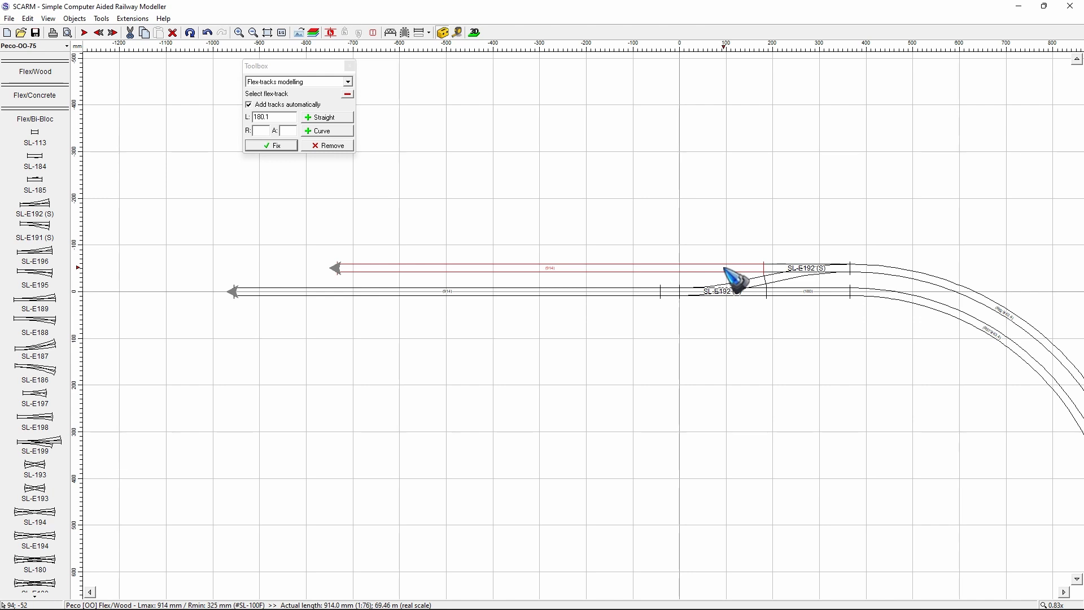
pyautogui.moveTo(724, 269); pyautogui.dragTo(672, 228)
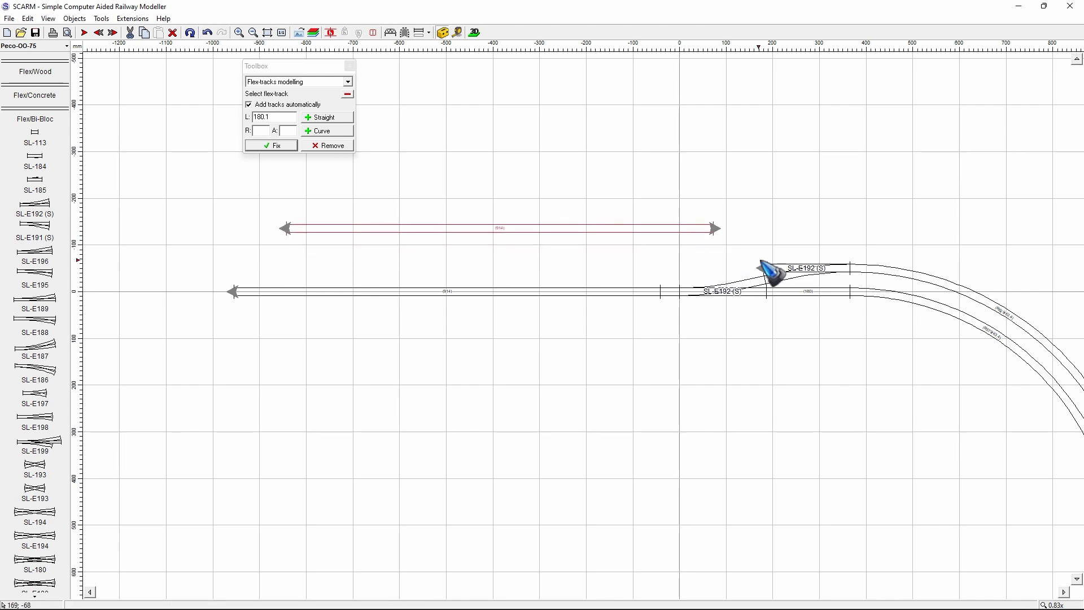
# Step: Place a parallel start point from the upper turnout's left end, offset 101 mm to the right and facing the same direction
pyautogui.click(761, 266)
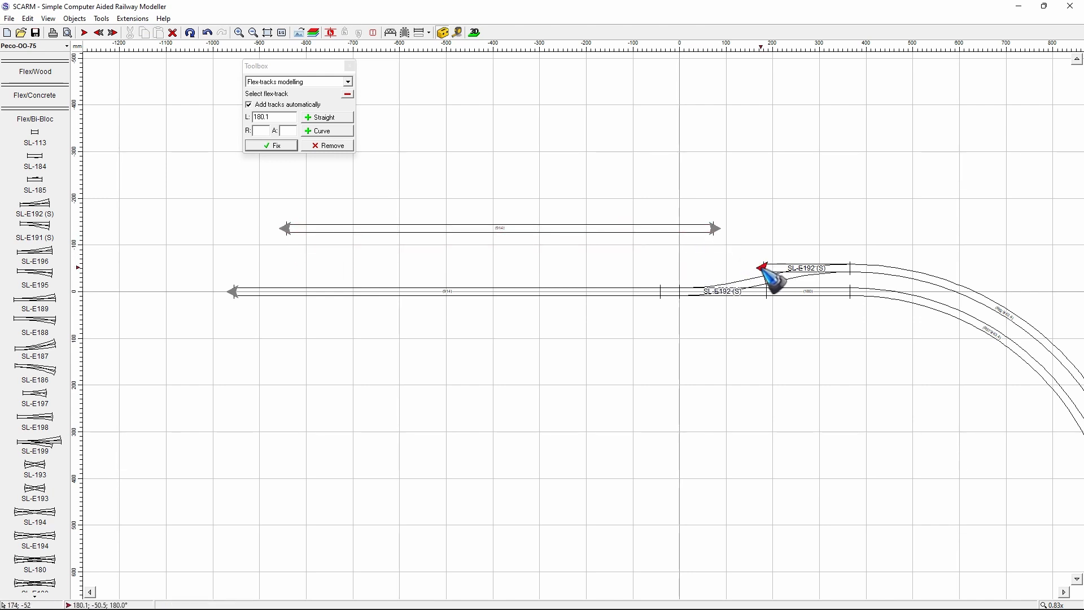
pyautogui.scroll(3, 816, 259)
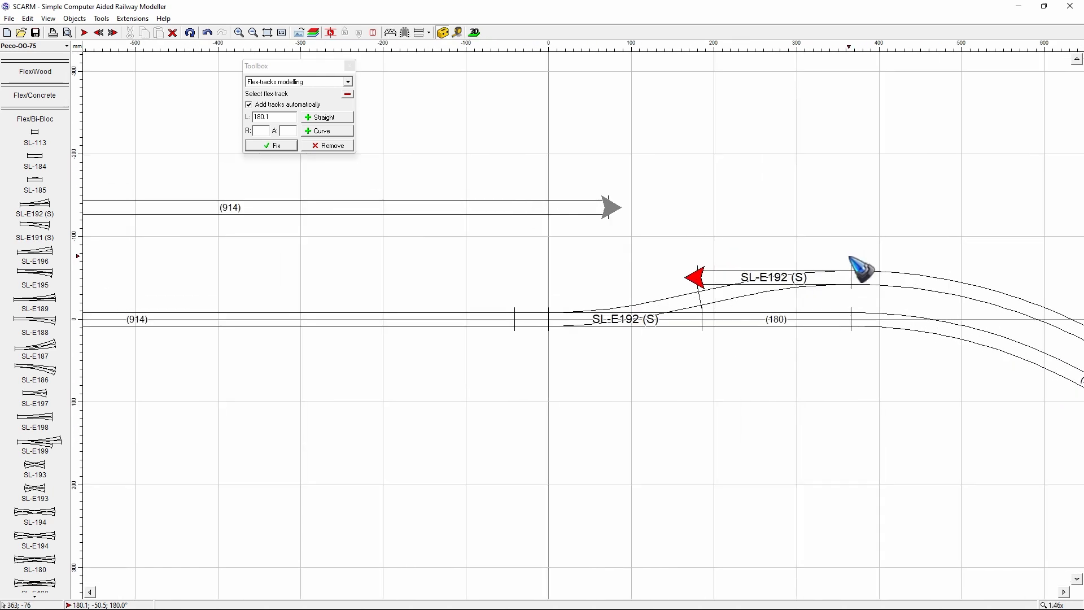
pyautogui.rightClick(700, 279)
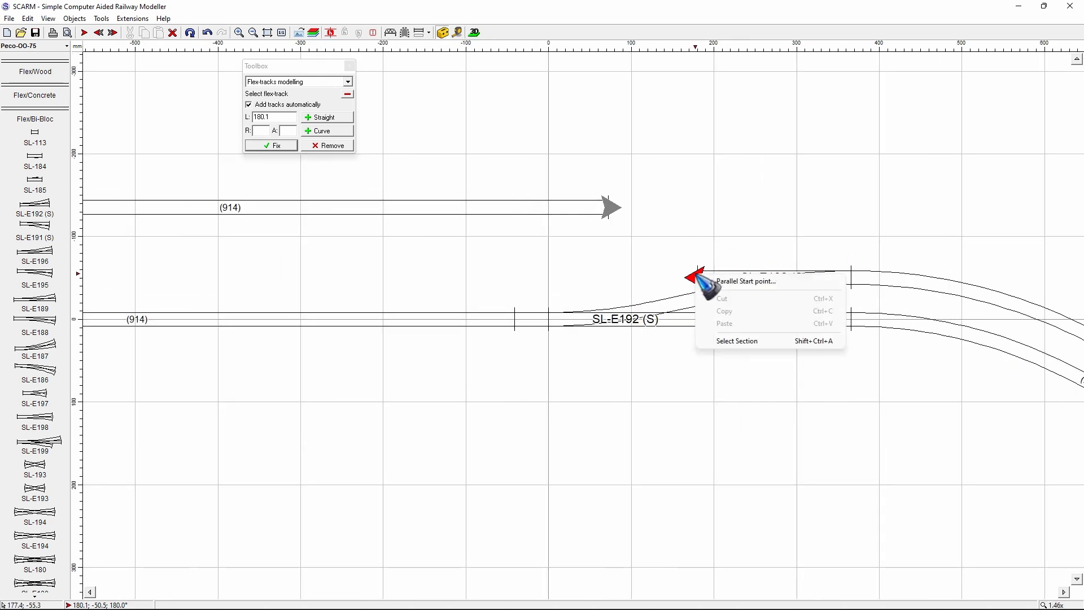
pyautogui.click(740, 282)
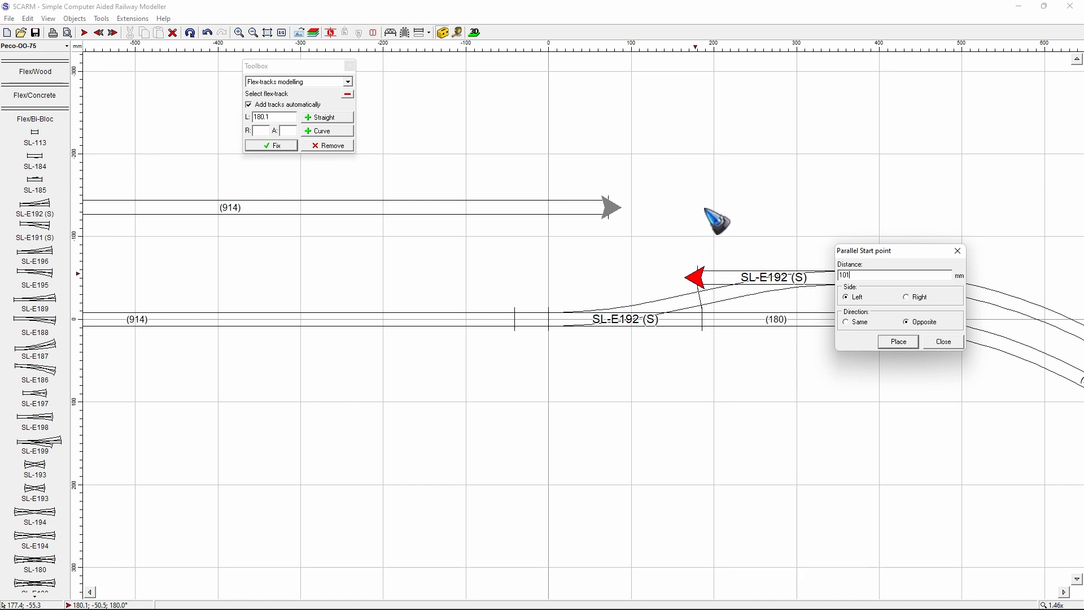
pyautogui.click(907, 297)
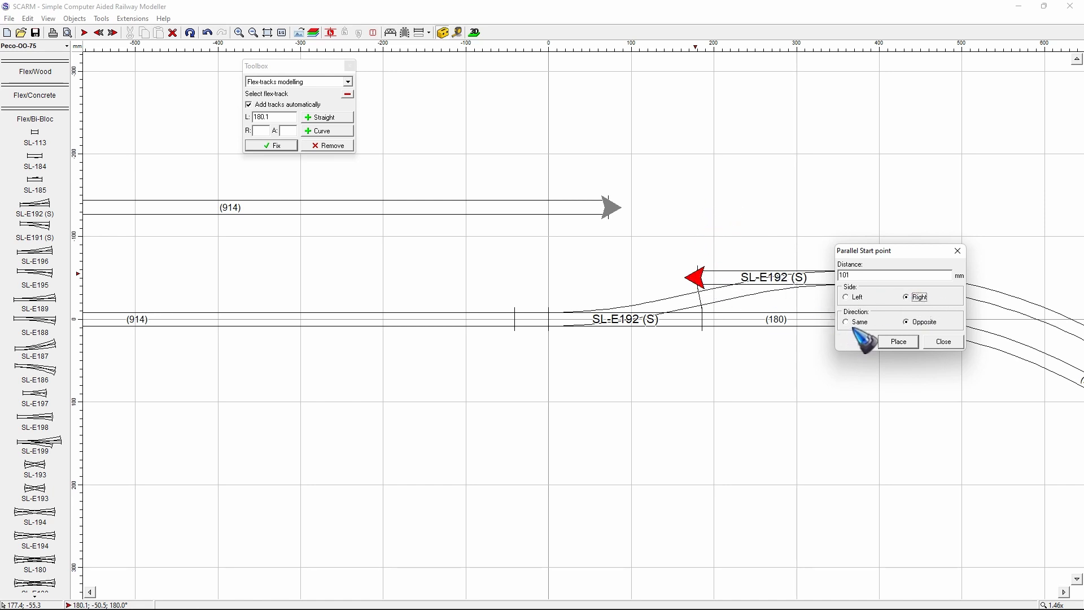
pyautogui.click(898, 342)
pyautogui.click(942, 343)
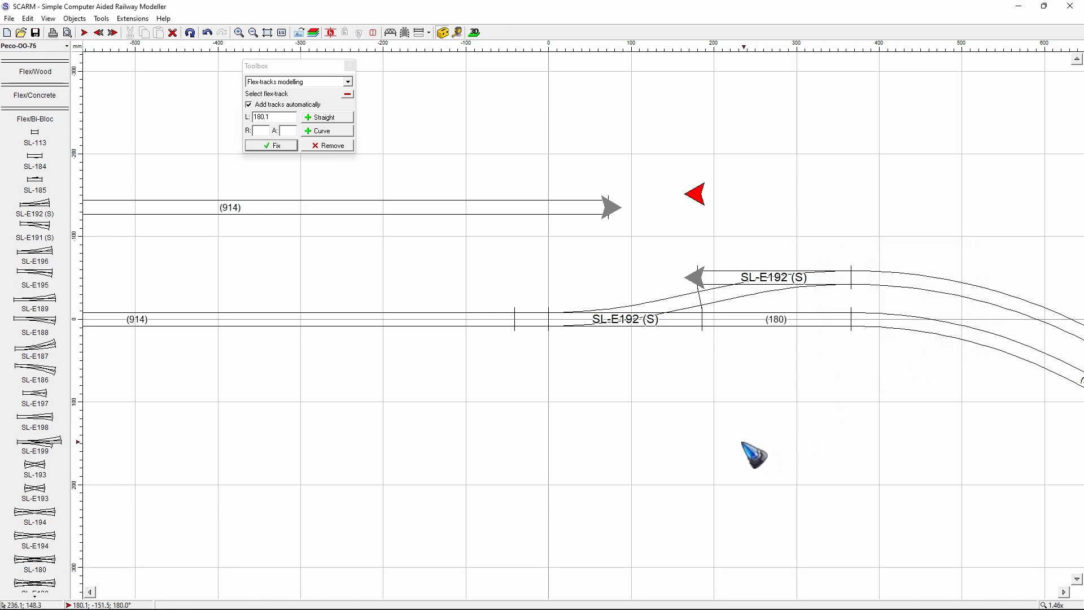
# Step: Snap the detached 914 mm track onto the parallel start point and lay a new 914 mm straight from the upper turnout's left end
pyautogui.click(575, 209)
pyautogui.moveTo(574, 209); pyautogui.dragTo(638, 198)
pyautogui.click(692, 277)
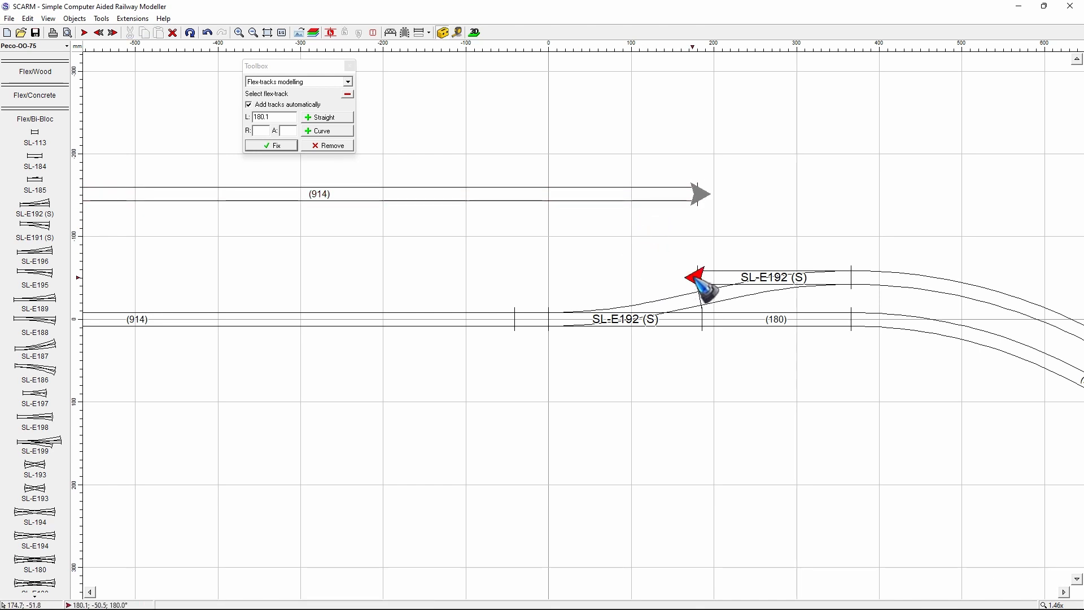
pyautogui.scroll(-3, 864, 298)
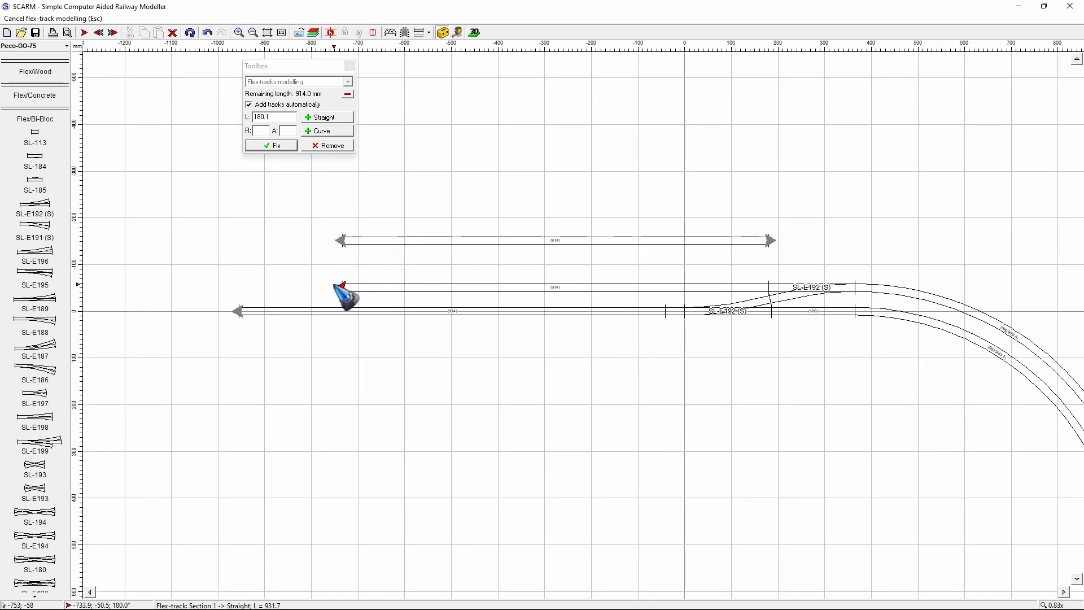
pyautogui.click(339, 287)
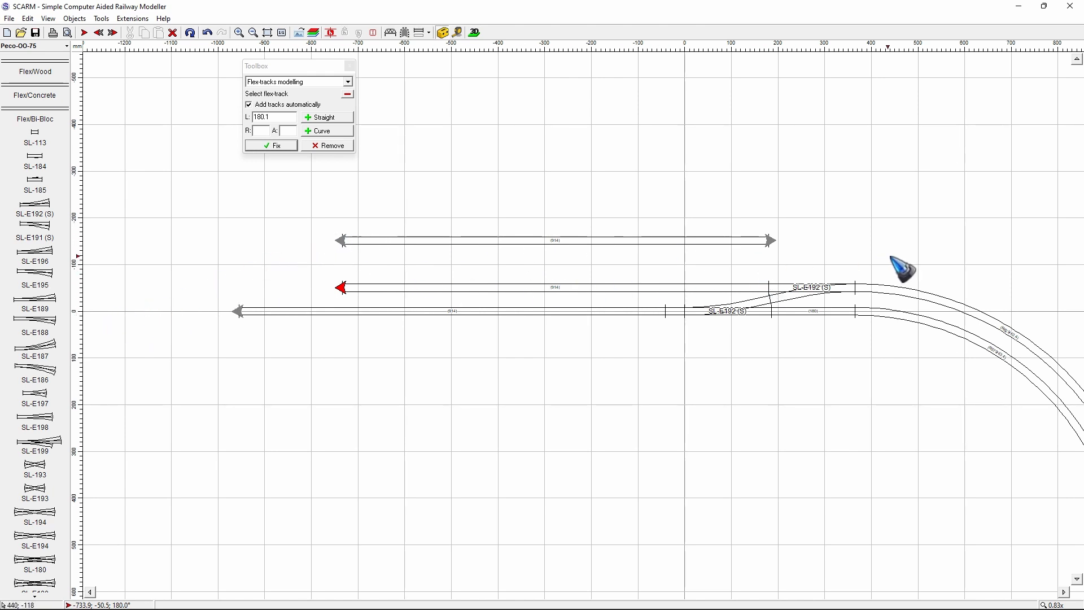
# Step: Attach an SL-E191 (S) turnout by its diverging leg to the left end of the lowest 914 mm straight
pyautogui.scroll(-1, 950, 263)
pyautogui.scroll(-1, 944, 262)
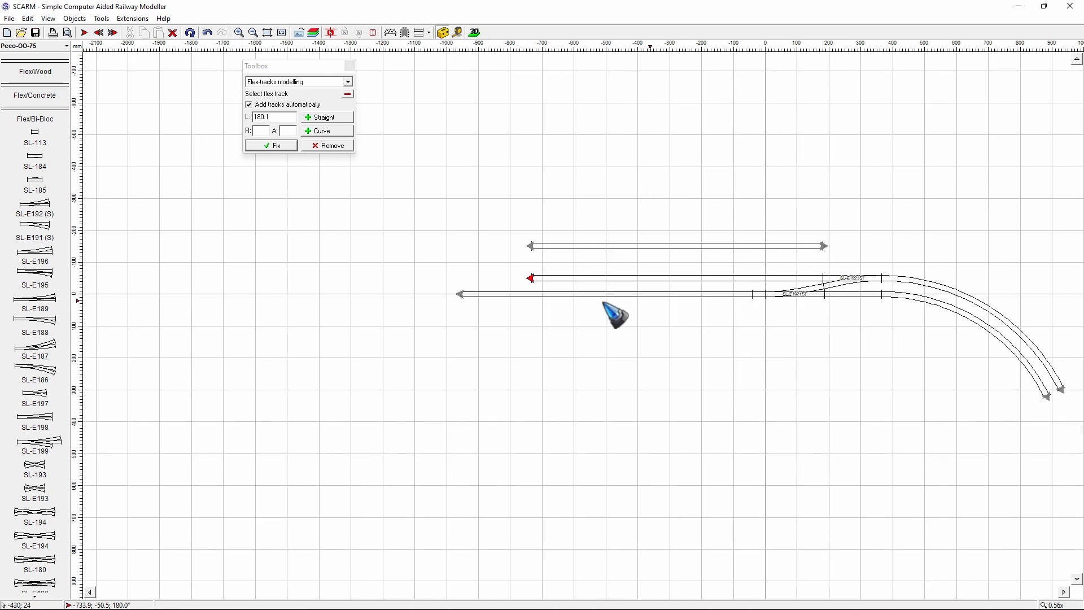
pyautogui.scroll(2, 448, 303)
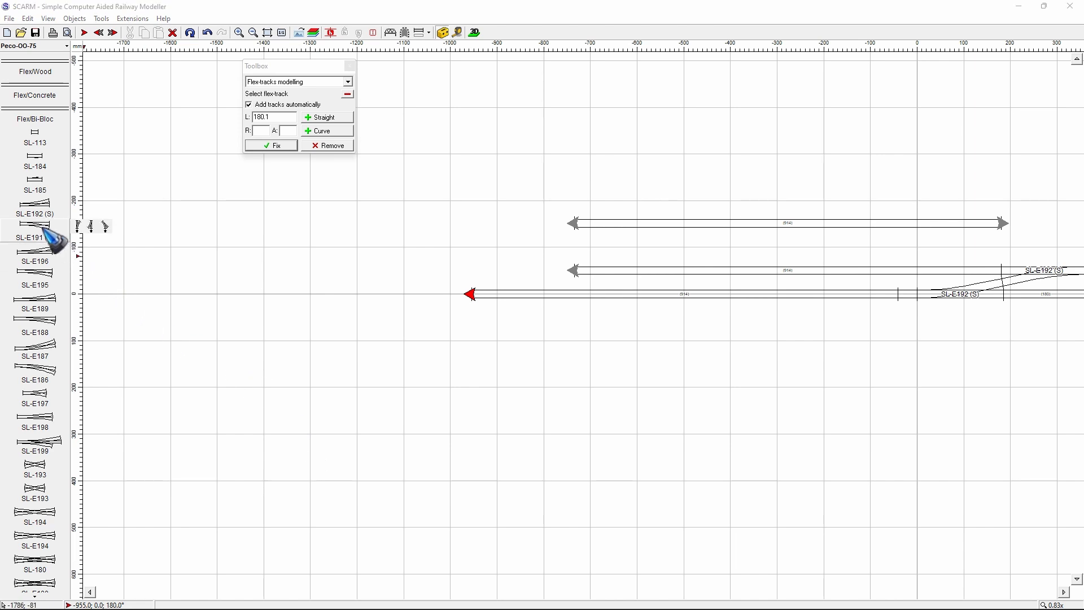
pyautogui.click(105, 225)
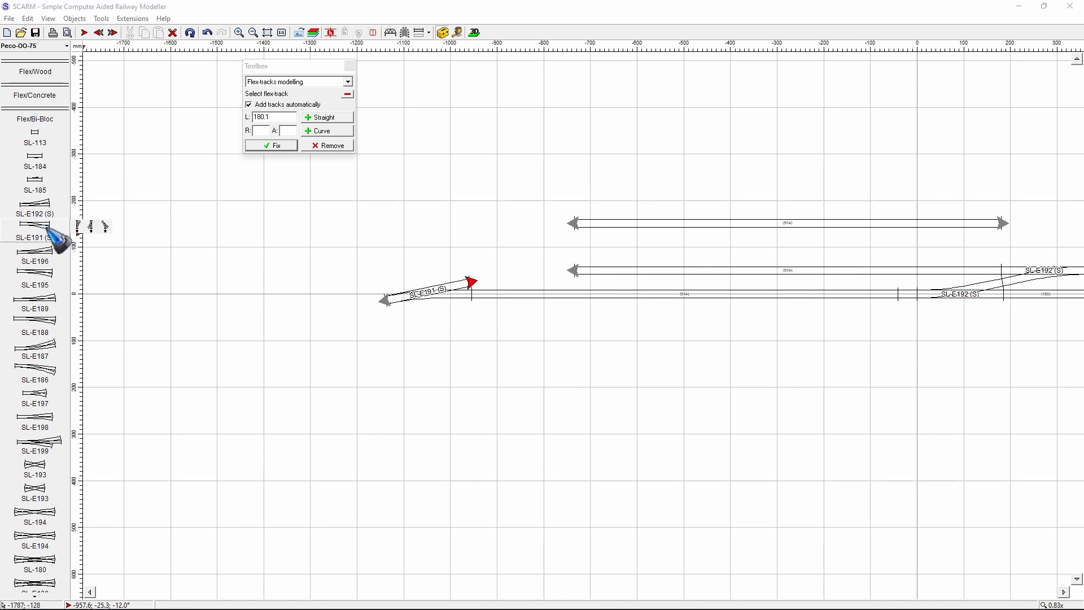
# Step: Add a second SL-E191 (S) turnout on the first one's straight leg, detach it and move it clear above
pyautogui.click(80, 228)
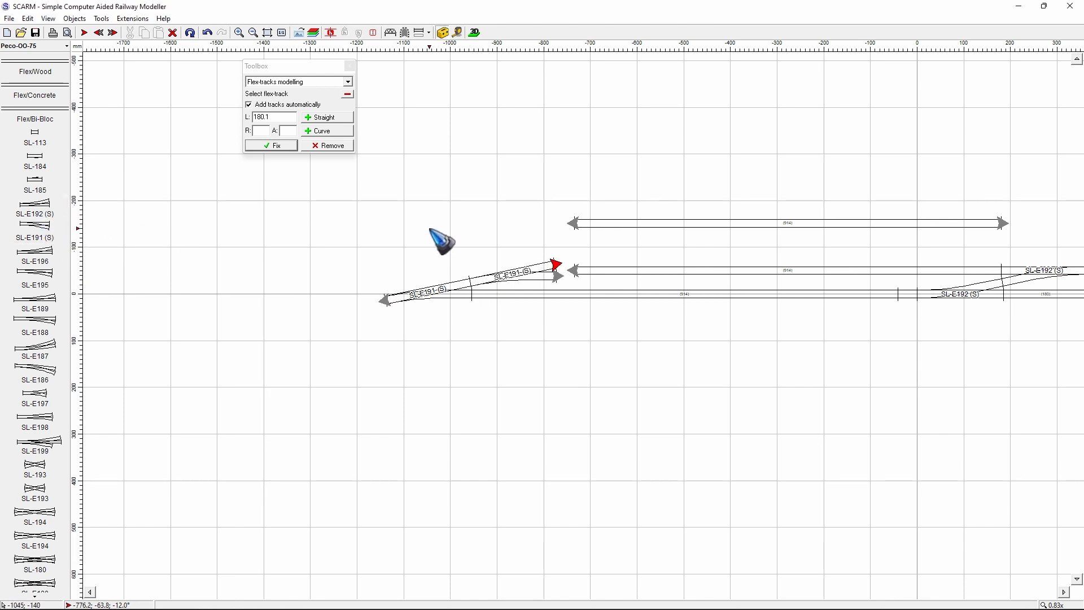
pyautogui.scroll(2, 442, 241)
pyautogui.scroll(2, 692, 298)
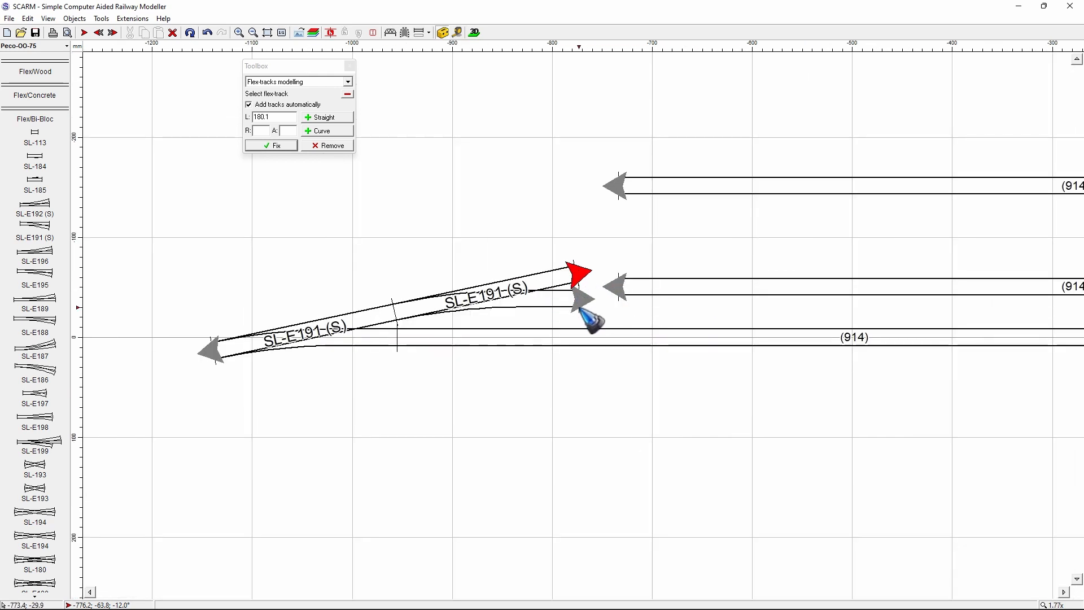
pyautogui.click(467, 304)
pyautogui.moveTo(466, 302); pyautogui.dragTo(441, 239)
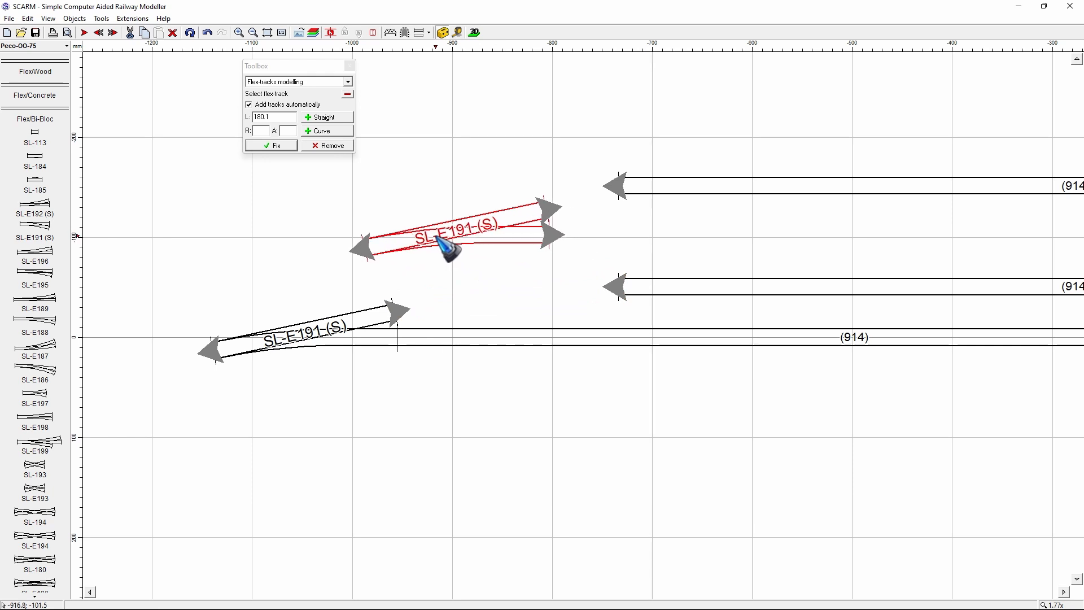
# Step: Lay flex straights as guides: 914 mm from the first turnout's straight leg and about 461 mm from the middle track's left end
pyautogui.scroll(-1, 263, 238)
pyautogui.scroll(-1, 263, 237)
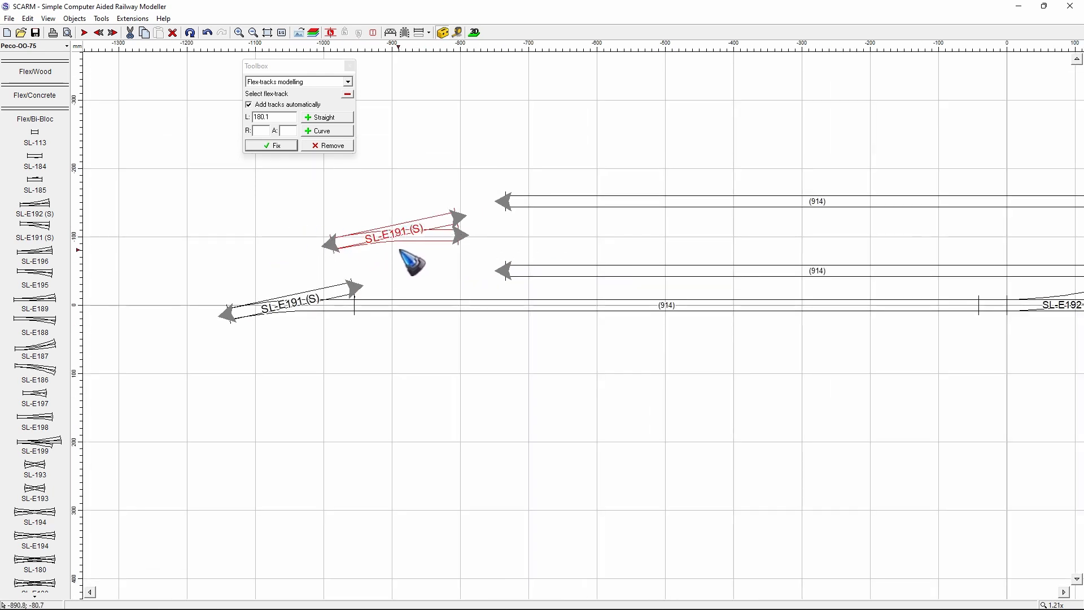
pyautogui.click(354, 287)
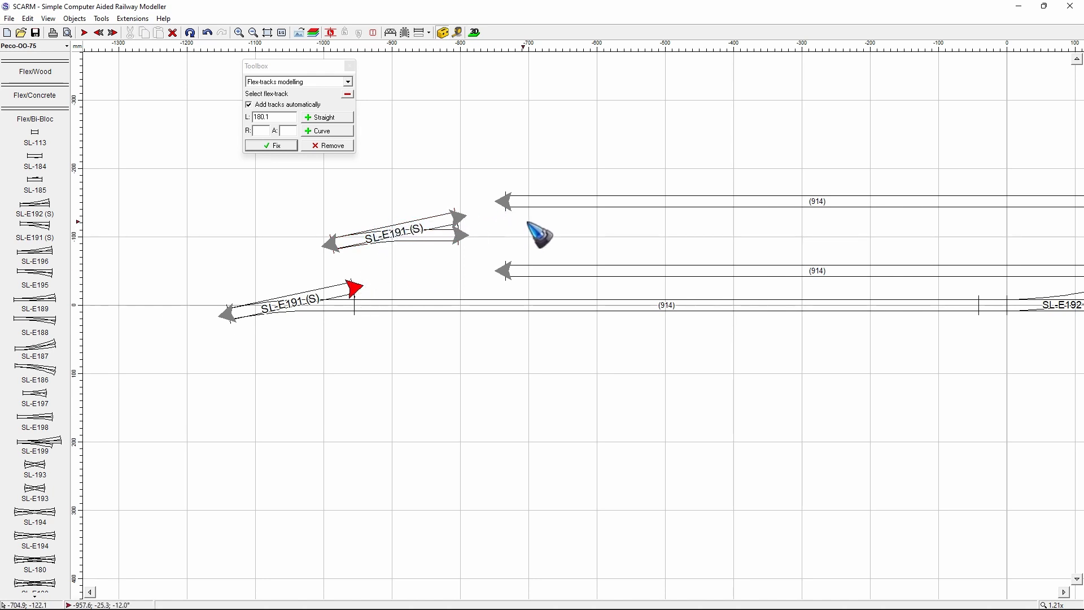
pyautogui.click(65, 74)
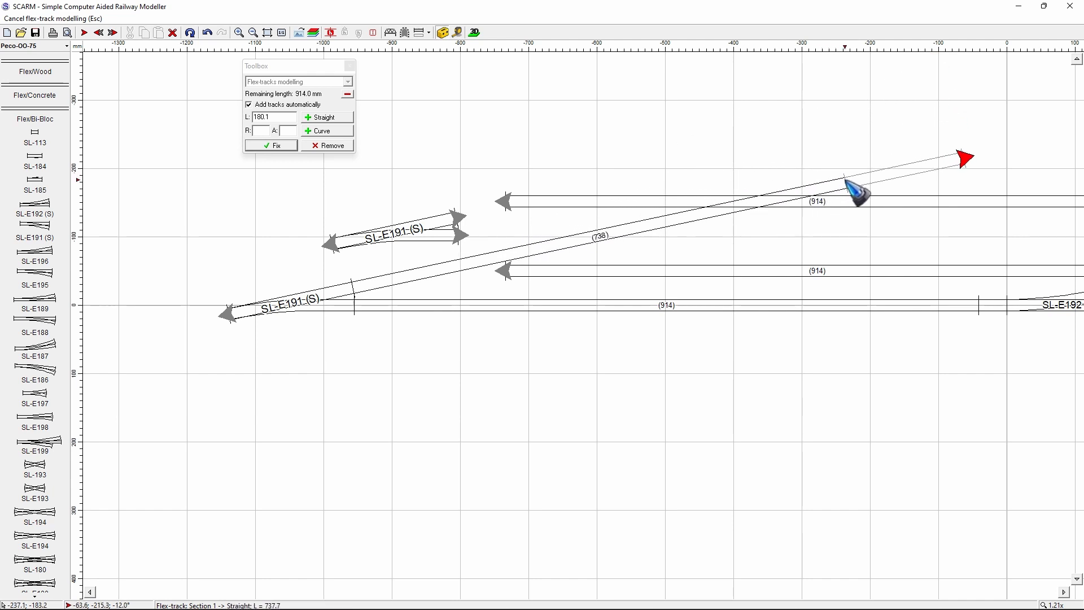
pyautogui.click(995, 153)
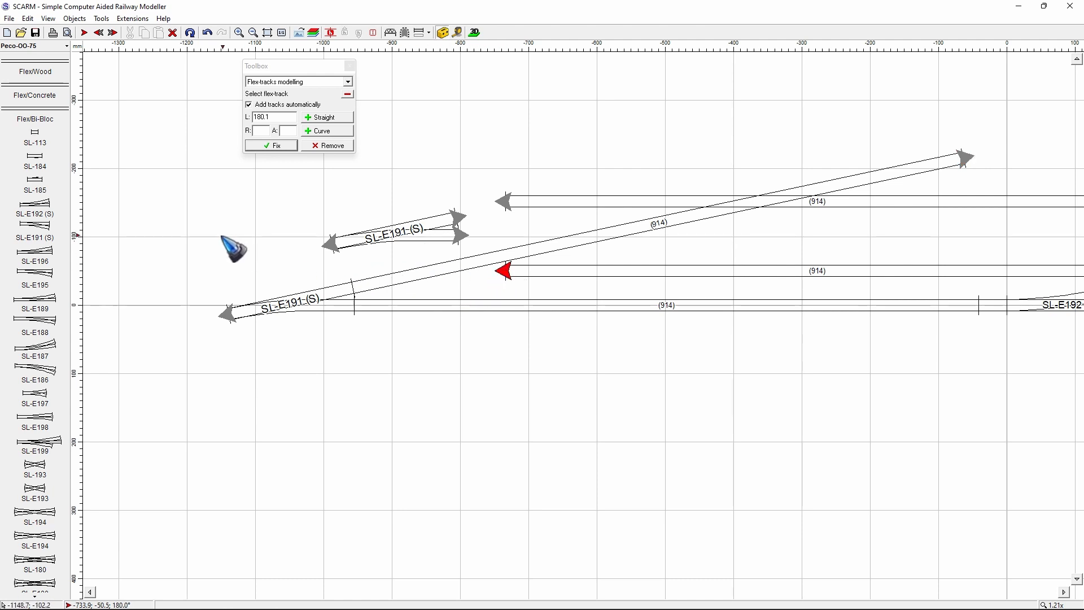
pyautogui.press('z')
pyautogui.click(190, 274)
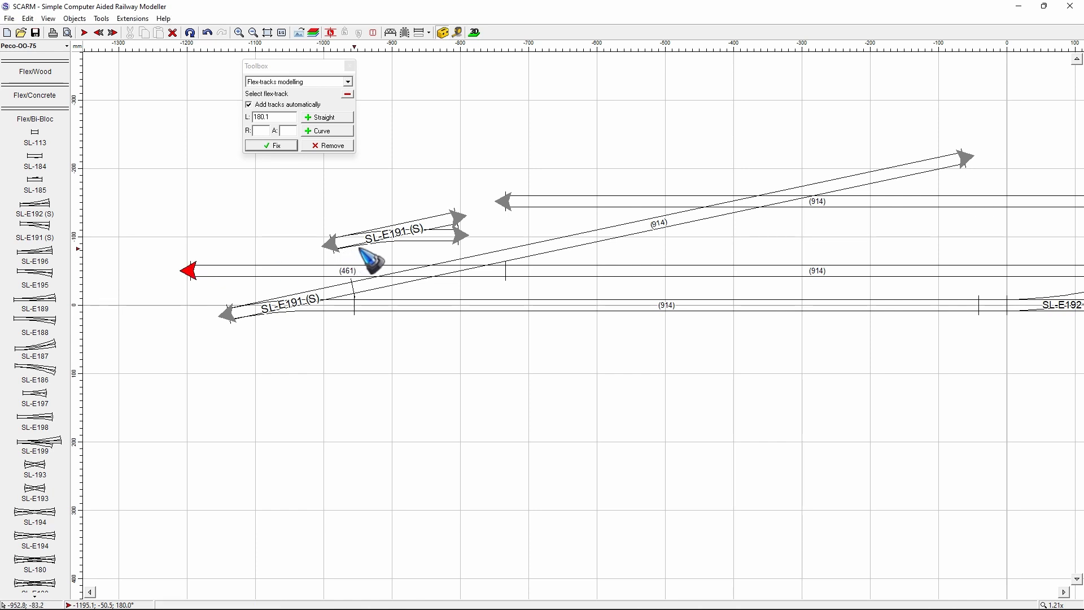
# Step: Position the loose SL-E191 (S) turnout where the two guide tracks cross, aligning its legs with the angled and horizontal guides
pyautogui.scroll(5, 328, 246)
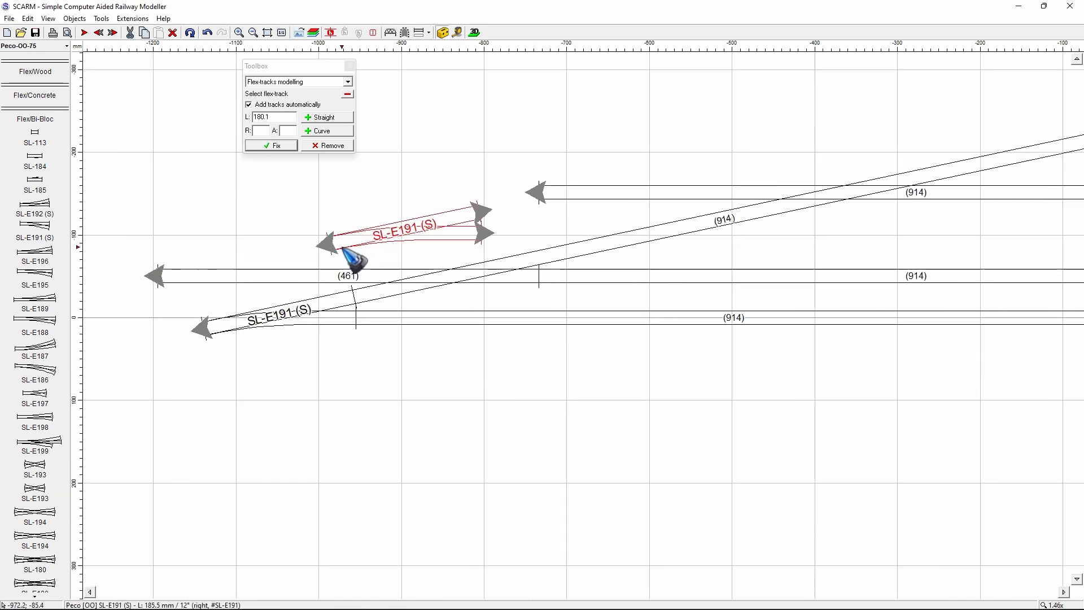
pyautogui.scroll(2, 281, 244)
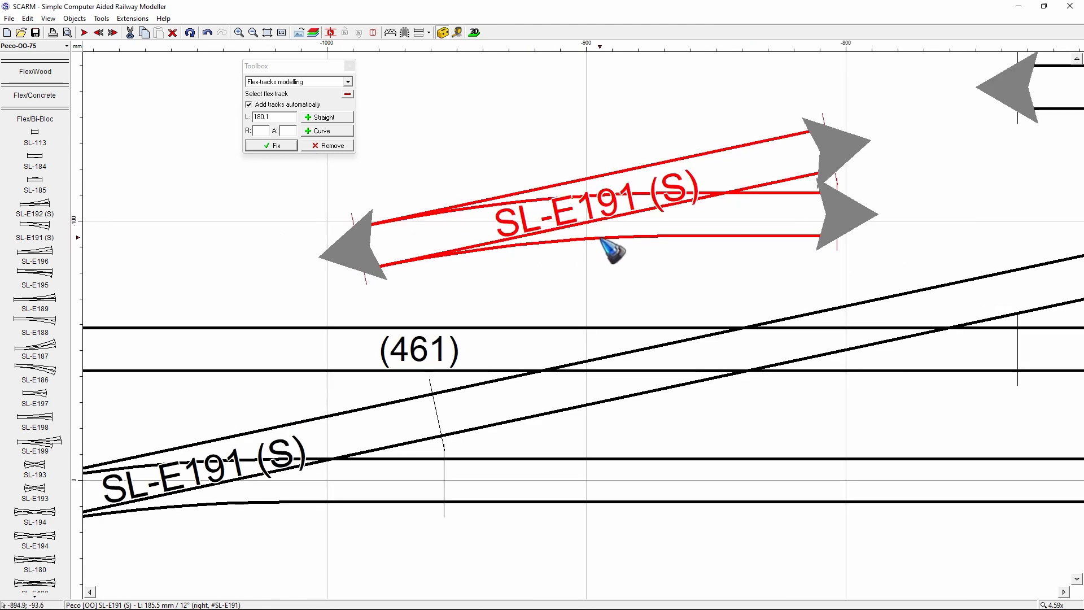
pyautogui.moveTo(613, 250); pyautogui.dragTo(828, 388)
pyautogui.scroll(-2, 302, 236)
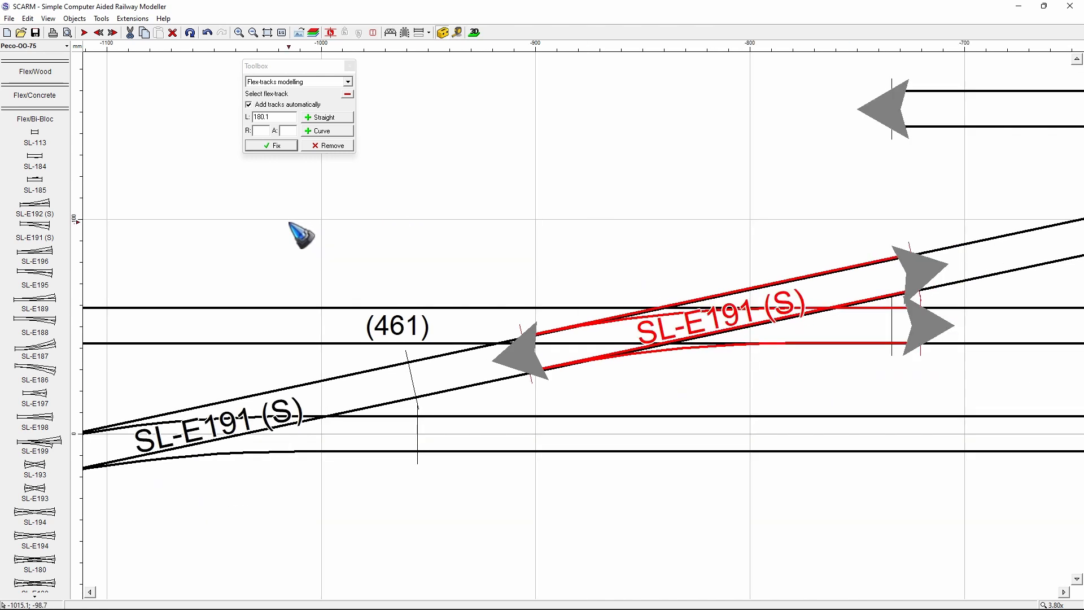
pyautogui.scroll(-1, 288, 222)
pyautogui.scroll(1, 816, 284)
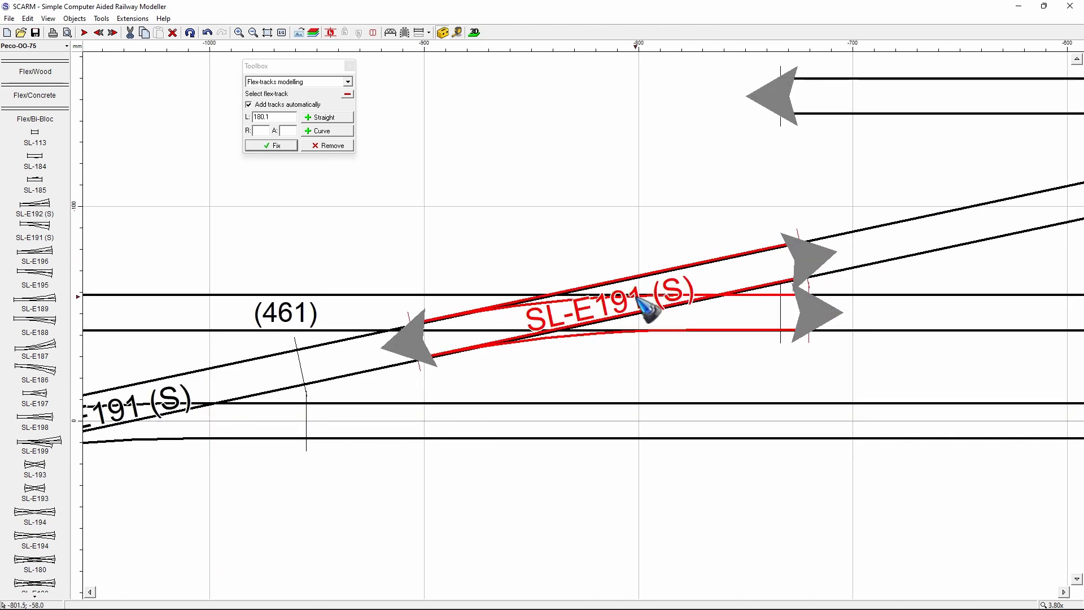
pyautogui.scroll(4, 644, 308)
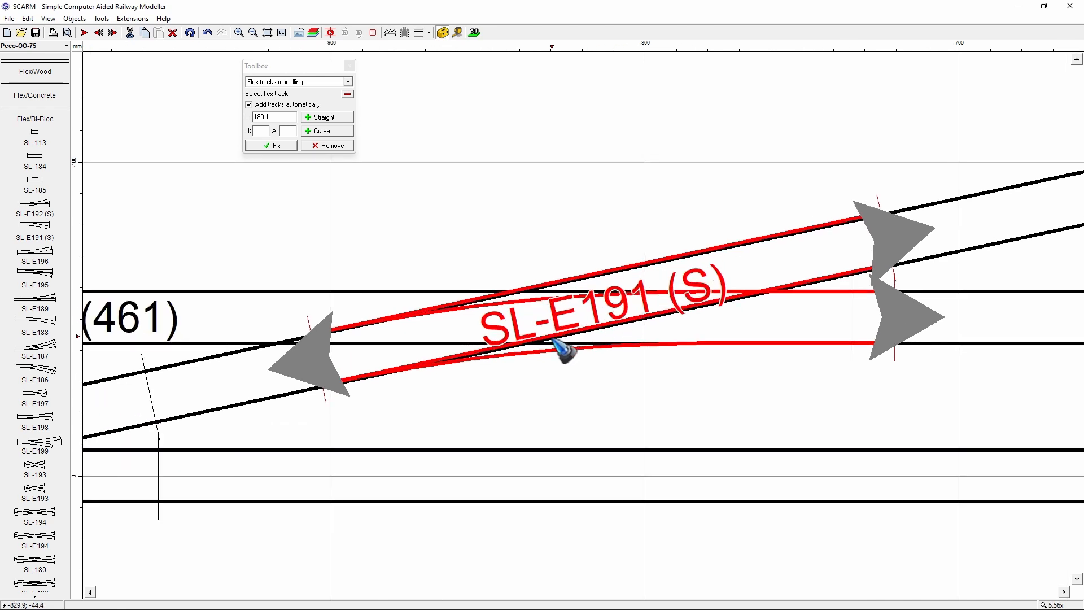
pyautogui.moveTo(536, 350); pyautogui.dragTo(544, 353)
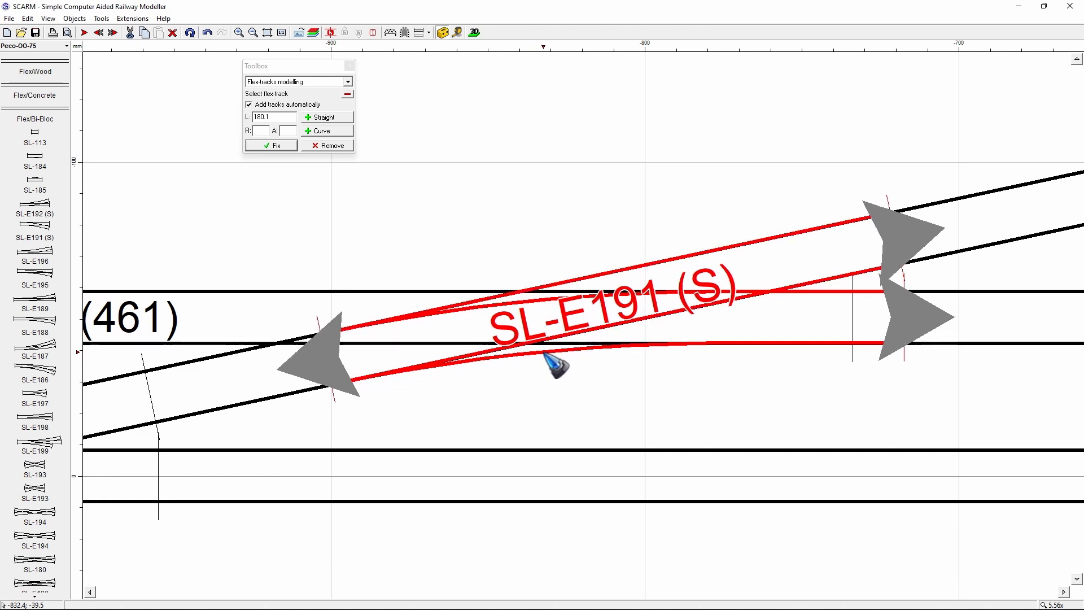
pyautogui.scroll(-4, 545, 357)
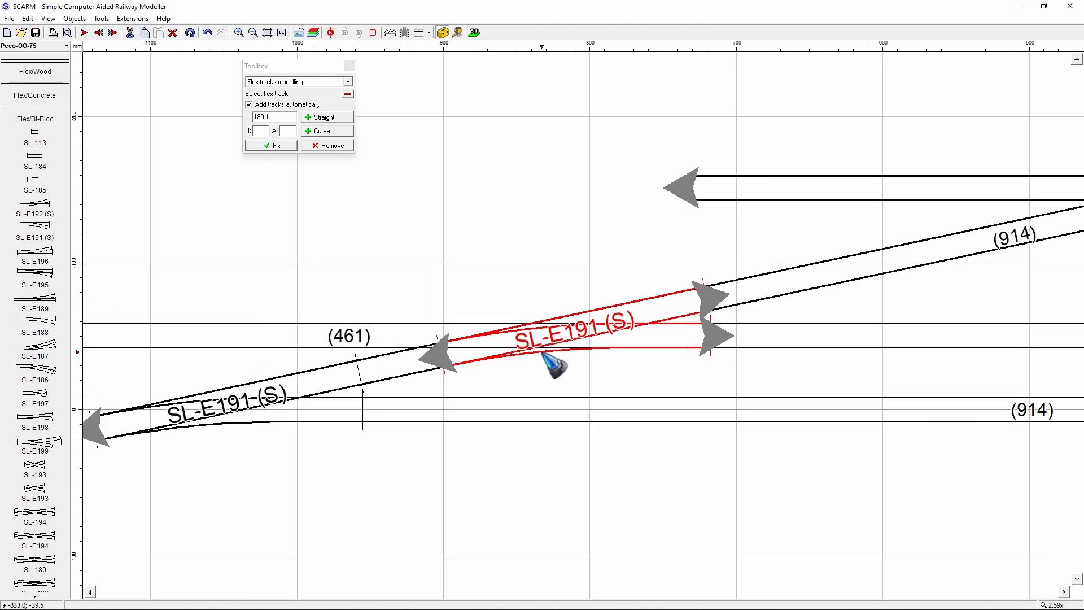
# Step: Reshape the angled 914 mm flex track to join the second SL-E191 (S) turnout's left end, about 57 mm long
pyautogui.scroll(-4, 486, 381)
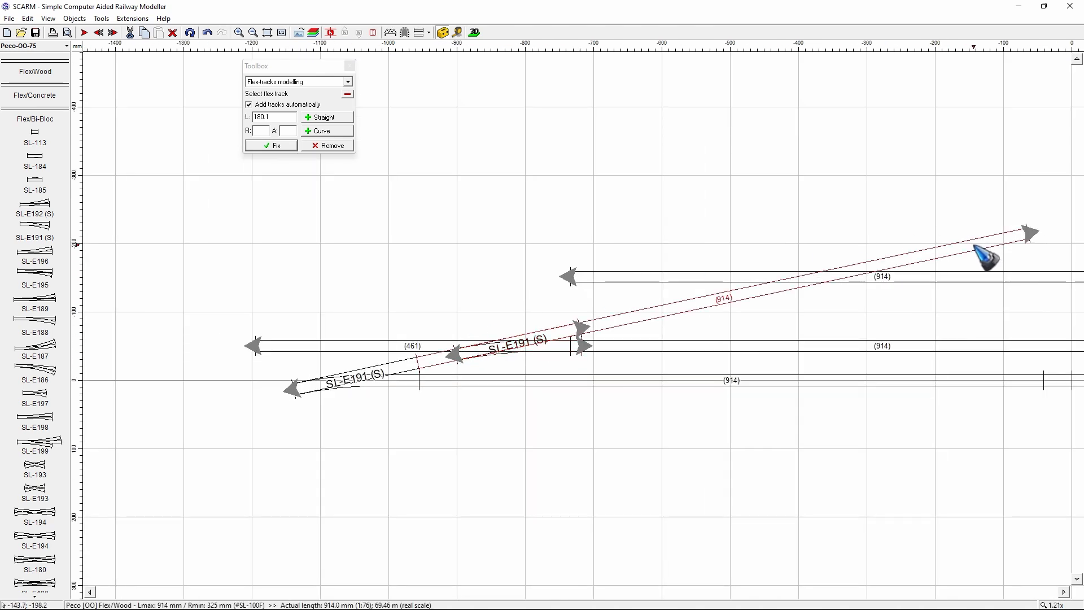
pyautogui.rightClick(976, 247)
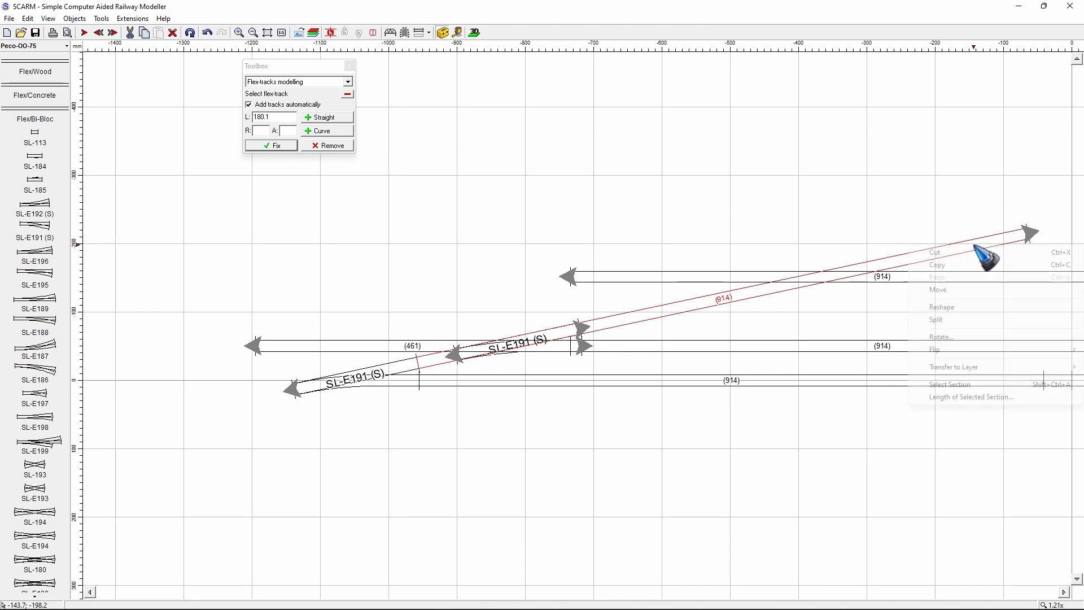
pyautogui.click(942, 310)
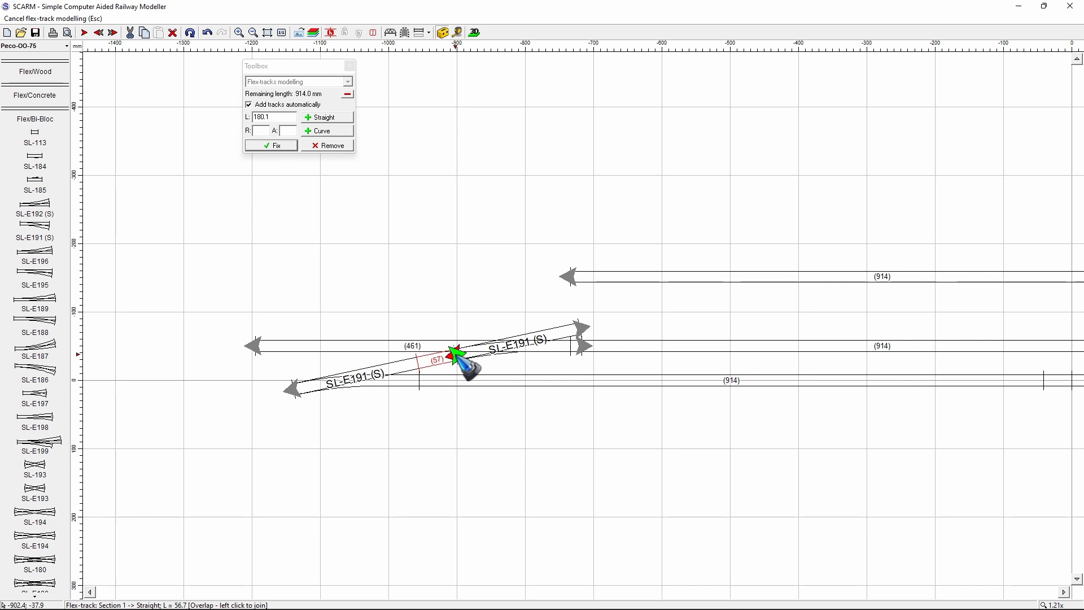
pyautogui.click(456, 355)
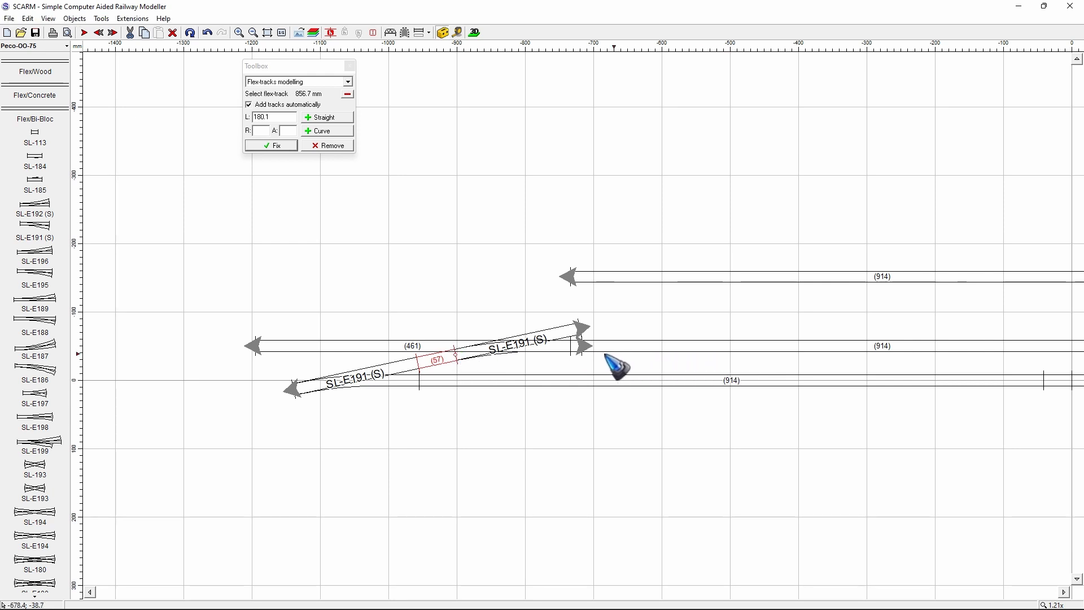
# Step: Delete the 461 mm guide track and reshape the middle 914 mm straight to about 893 mm, joining the second turnout's diverging leg
pyautogui.click(389, 348)
pyautogui.press('Delete')
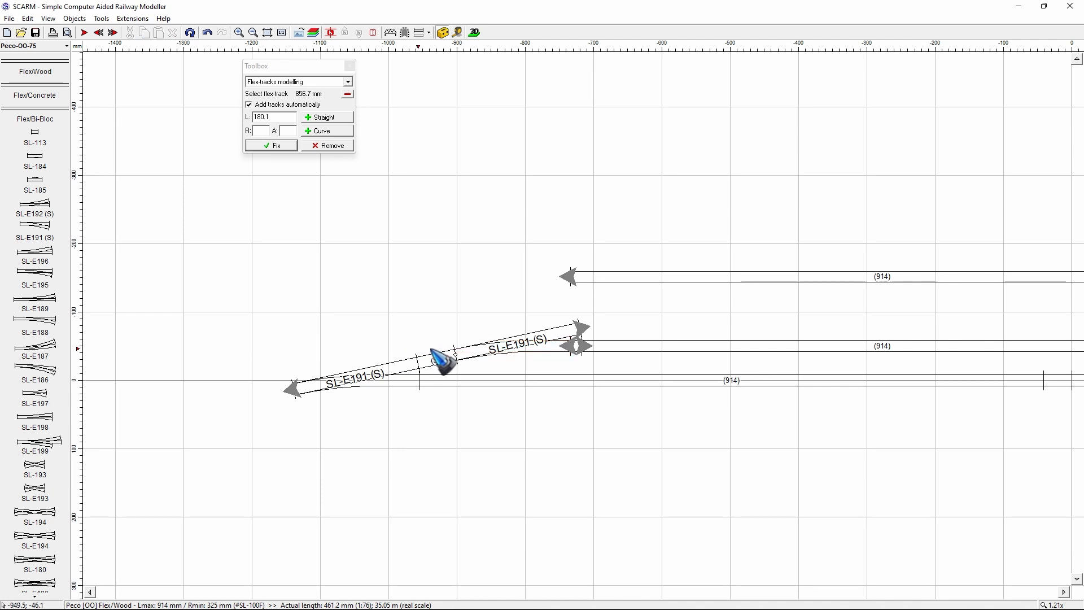
pyautogui.click(621, 347)
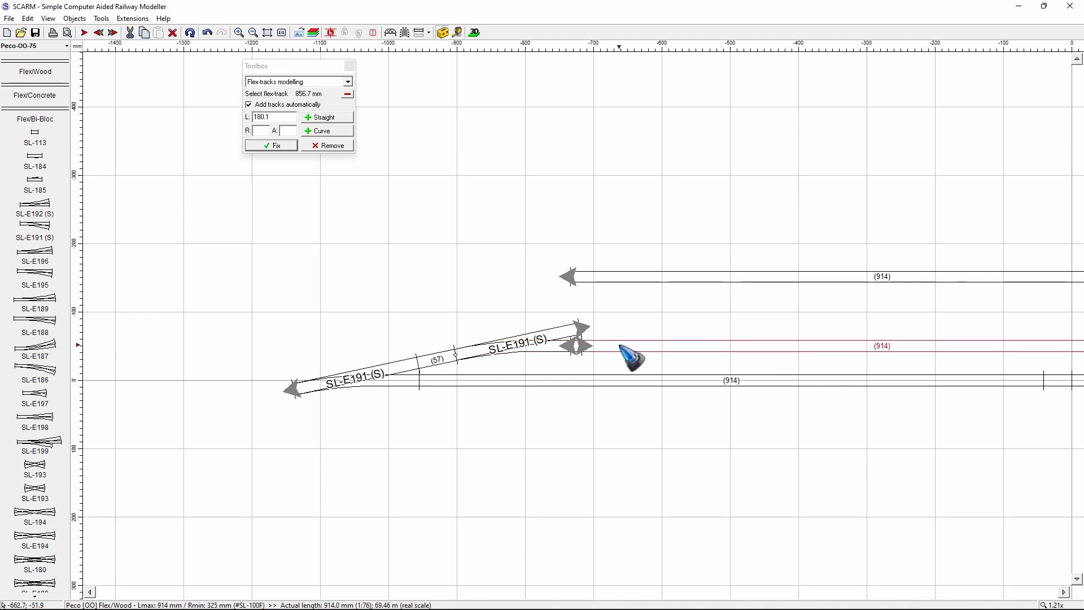
pyautogui.rightClick(620, 346)
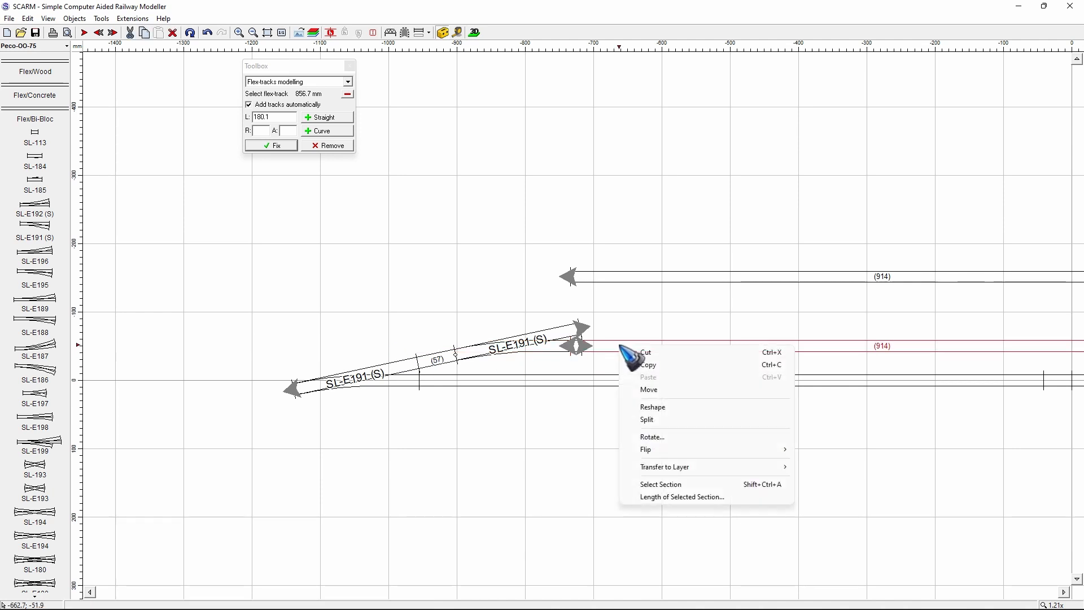
pyautogui.click(659, 408)
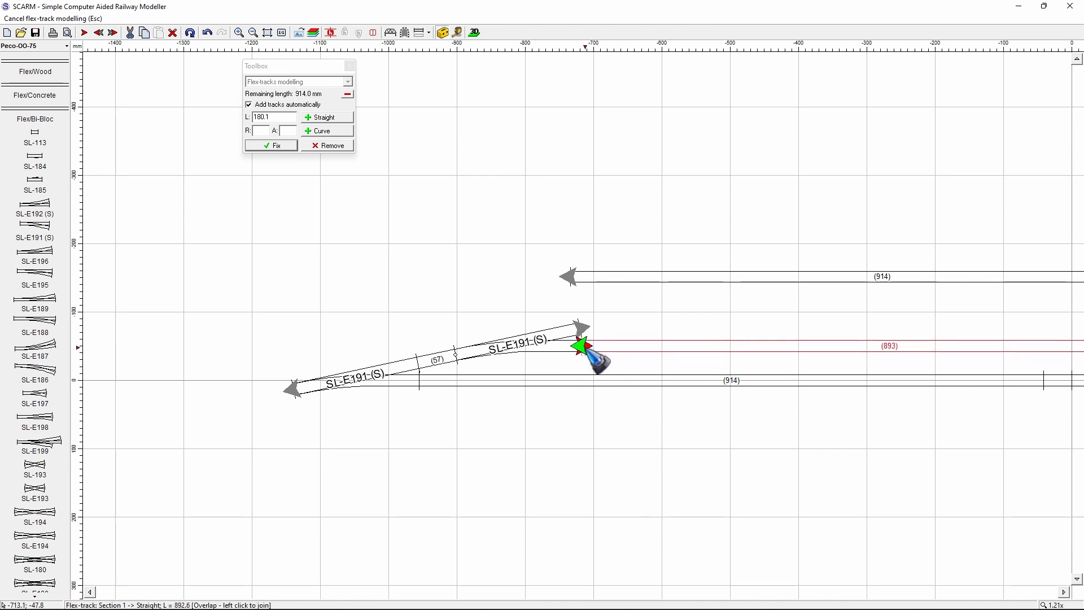
pyautogui.click(584, 345)
# Step: Lay a 914 mm flex straight from the second SL-E191 (S) turnout's open straight leg
pyautogui.scroll(4, 435, 350)
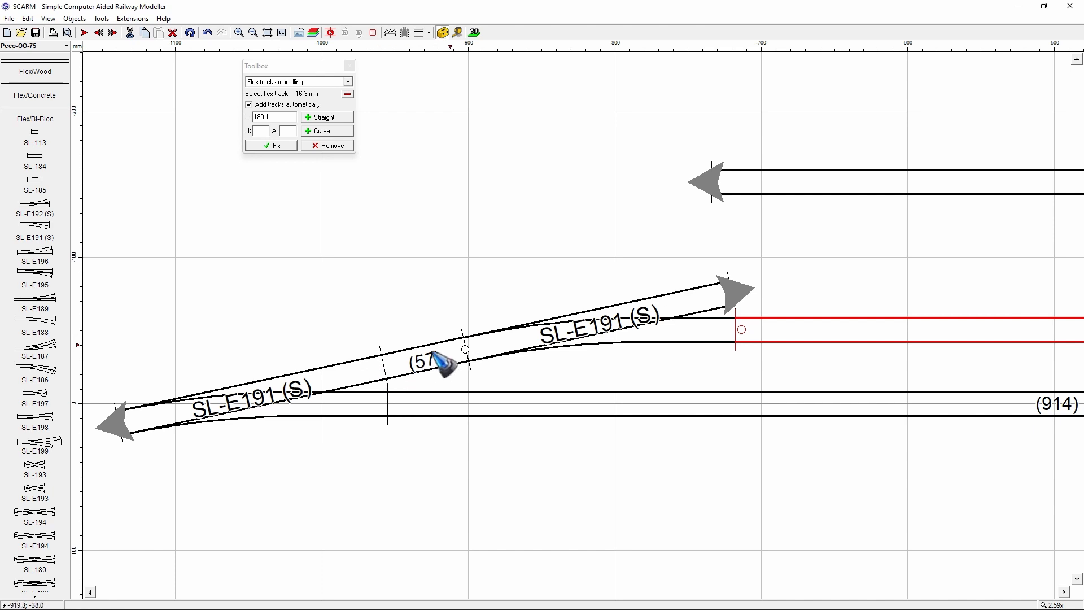
pyautogui.scroll(-1, 374, 358)
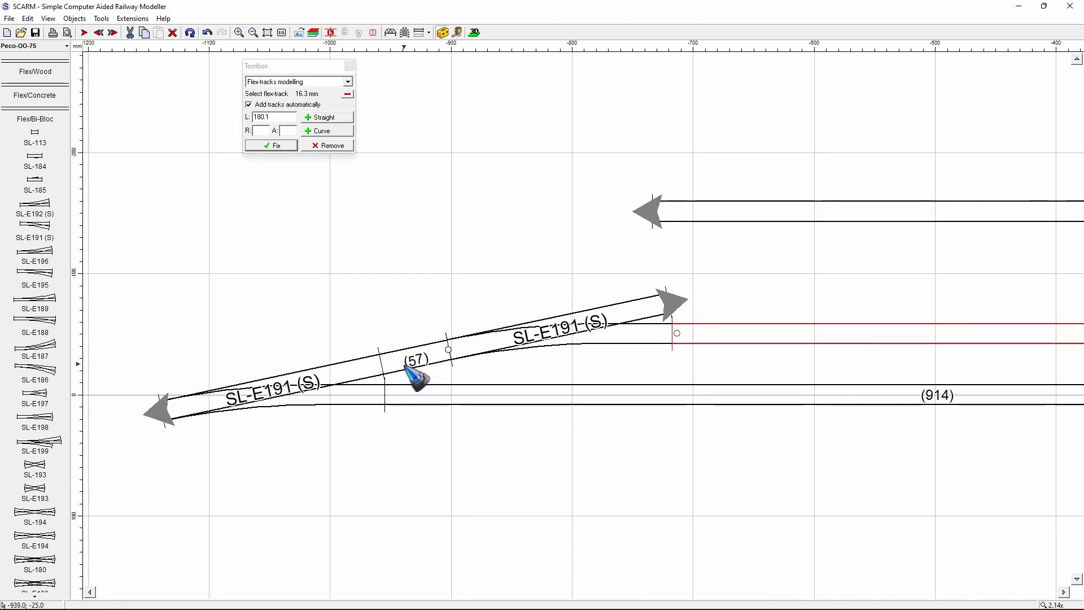
pyautogui.scroll(-3, 361, 349)
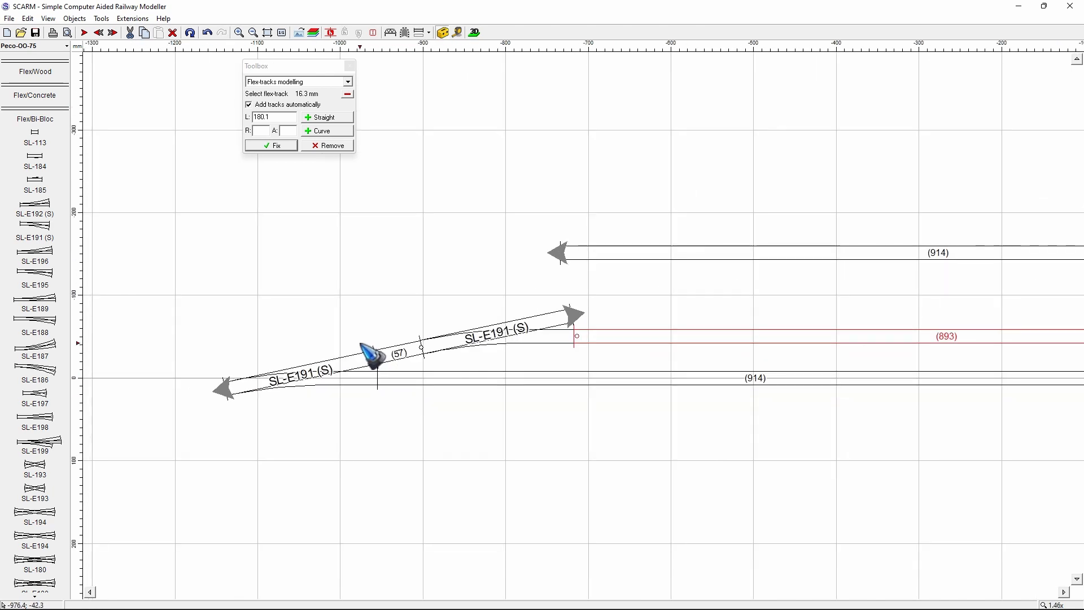
pyautogui.scroll(-1, 357, 348)
pyautogui.scroll(-1, 284, 349)
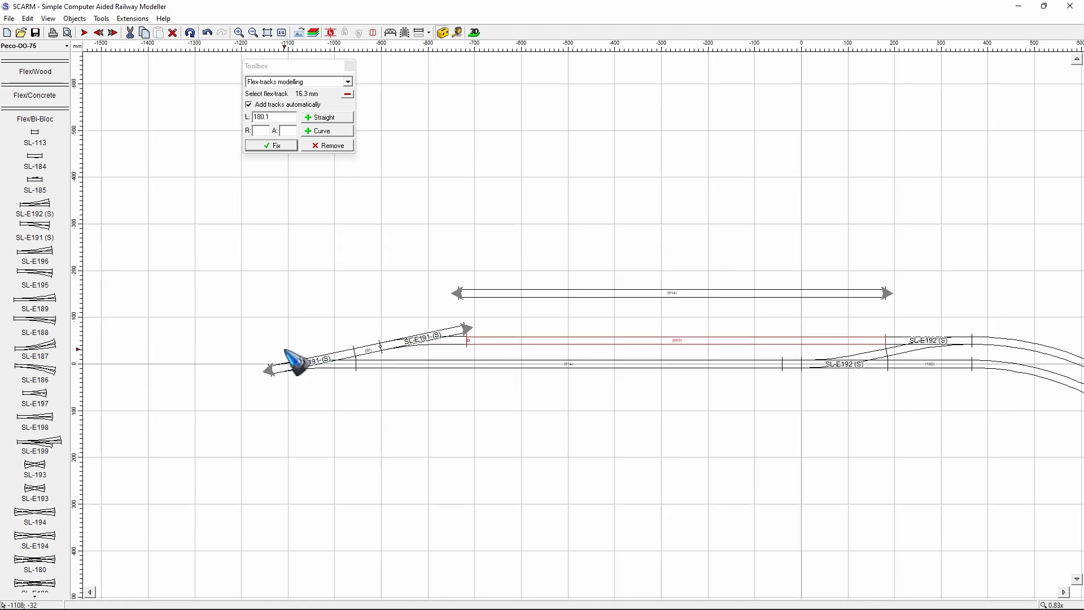
pyautogui.scroll(2, 714, 315)
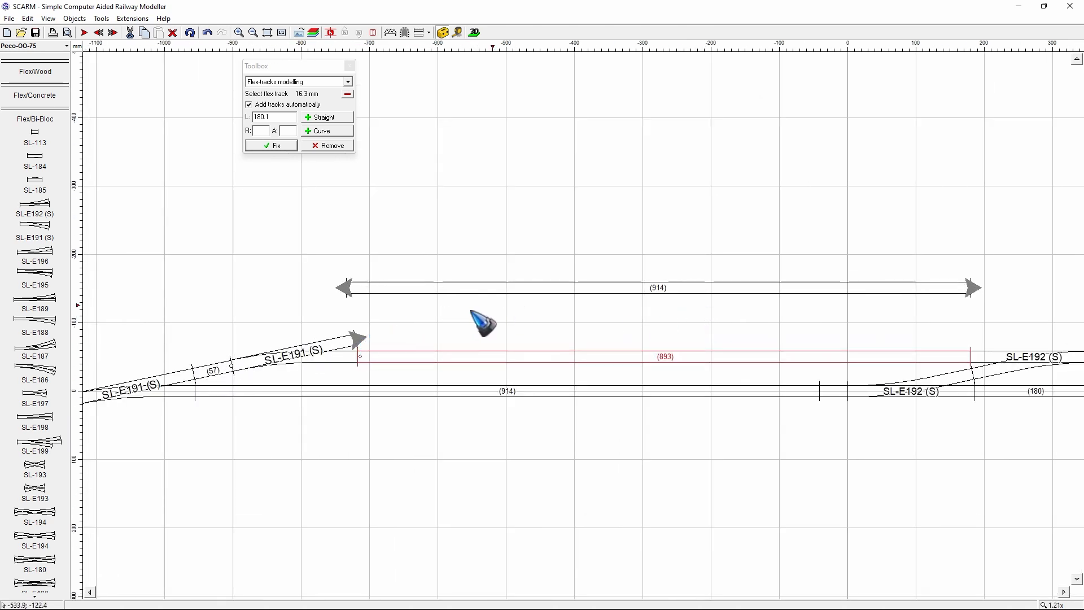
pyautogui.click(354, 339)
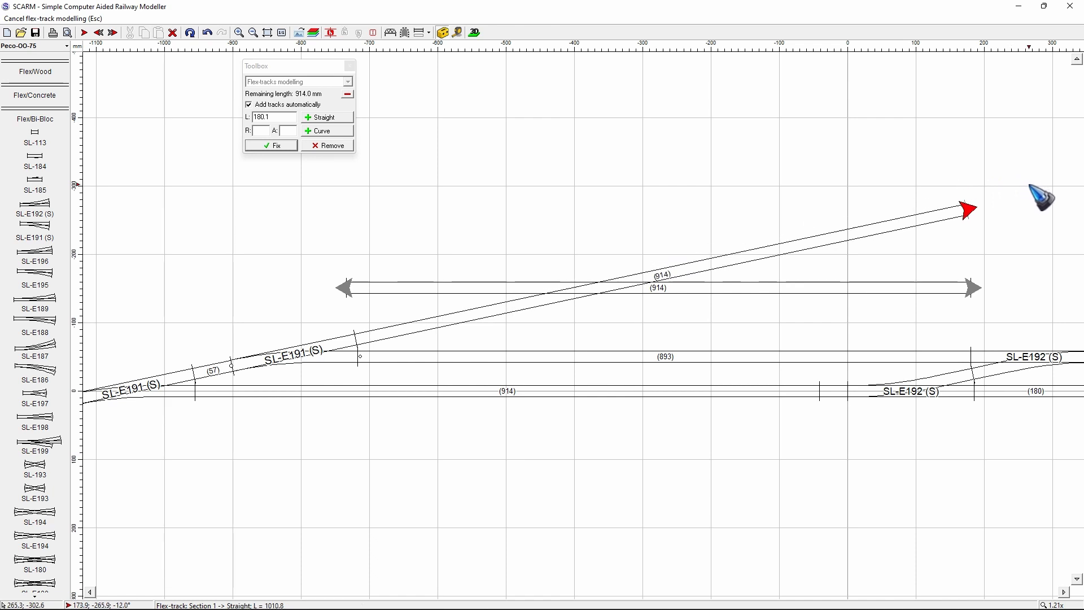
pyautogui.press('Escape')
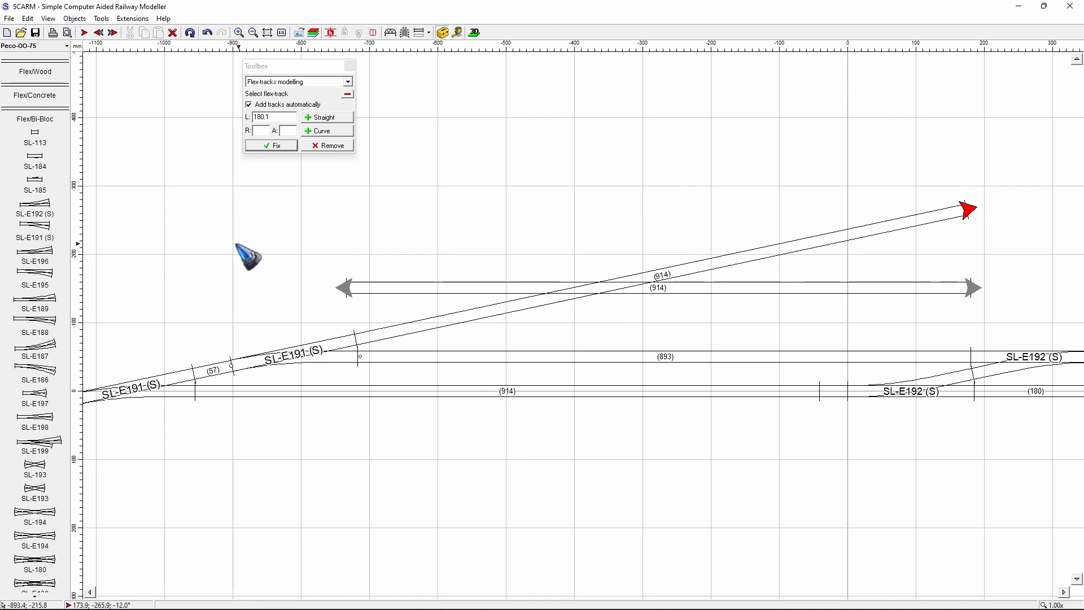
# Step: Add a short SL-113 track to the right end of the upper horizontal 914 mm straight
pyautogui.scroll(-2, 242, 247)
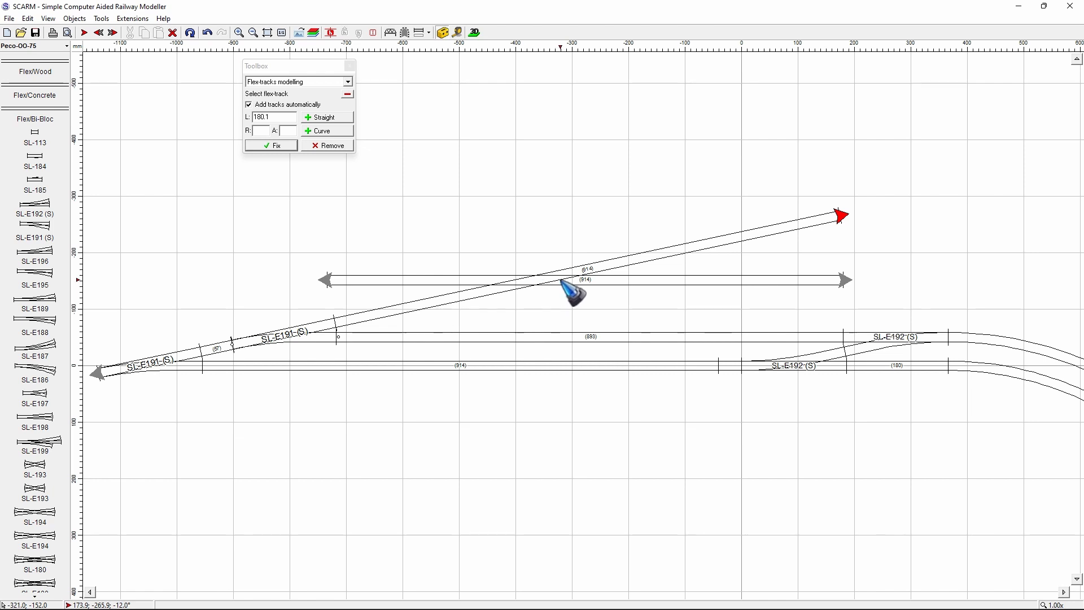
pyautogui.click(843, 278)
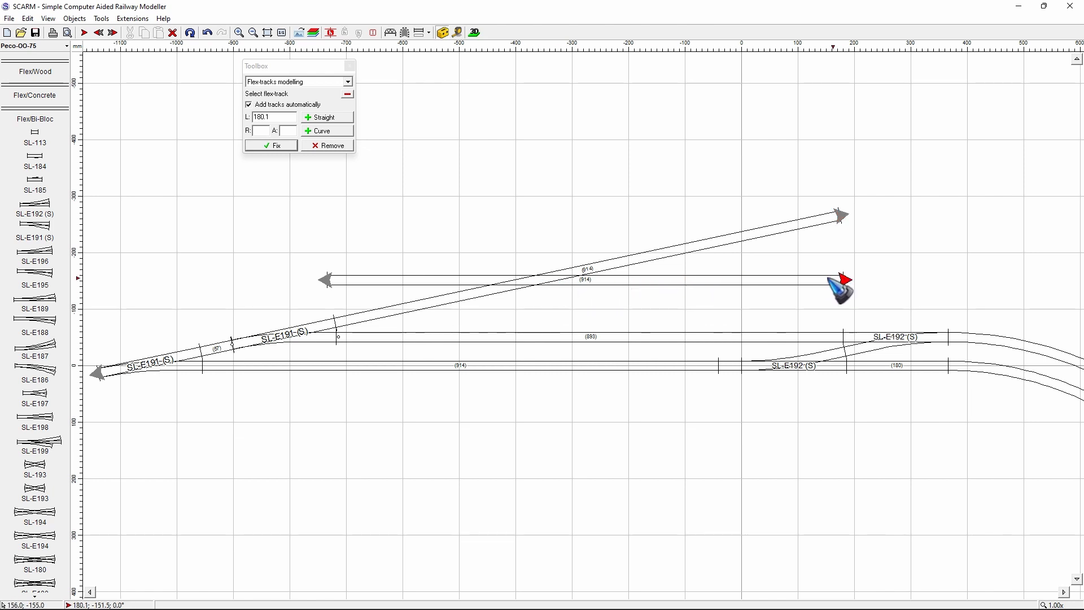
pyautogui.click(43, 153)
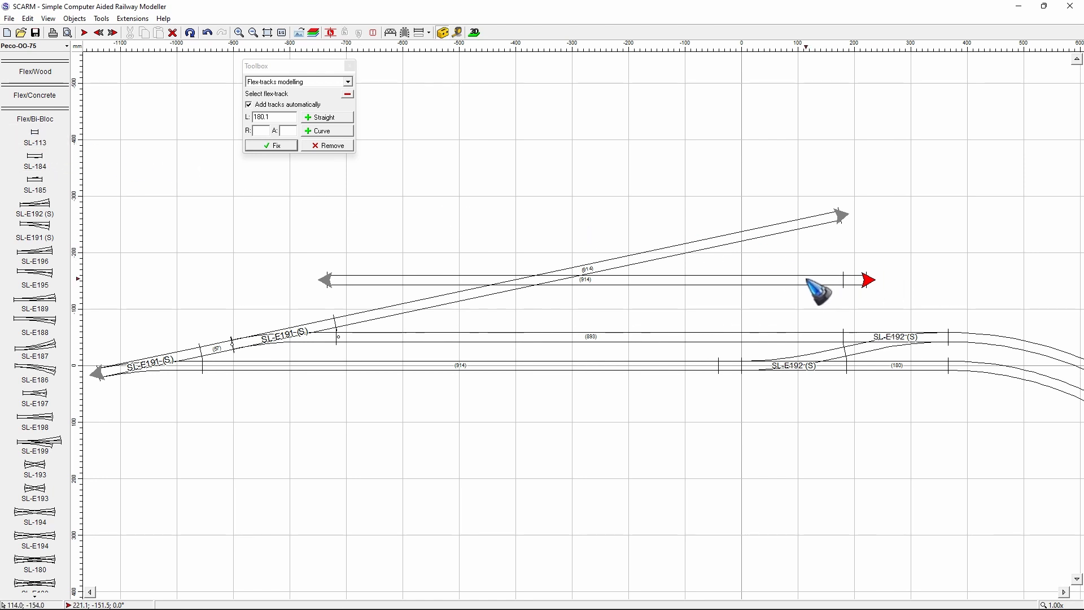
# Step: Reshape the upper horizontal 914 mm flex track, shortening it from its left end to a straight about 436 mm long
pyautogui.click(383, 279)
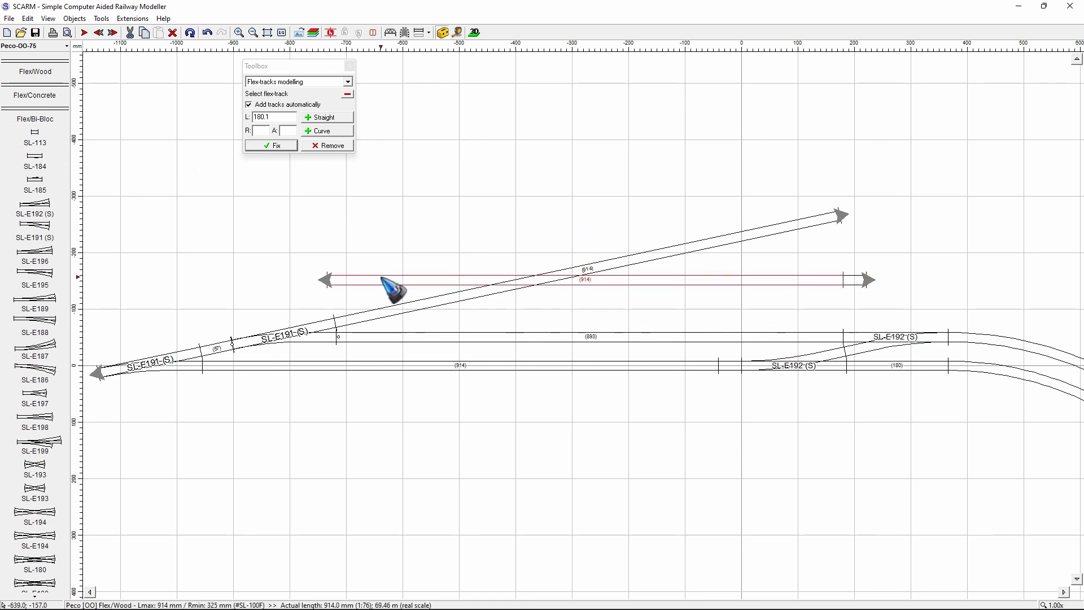
pyautogui.rightClick(387, 277)
pyautogui.click(461, 338)
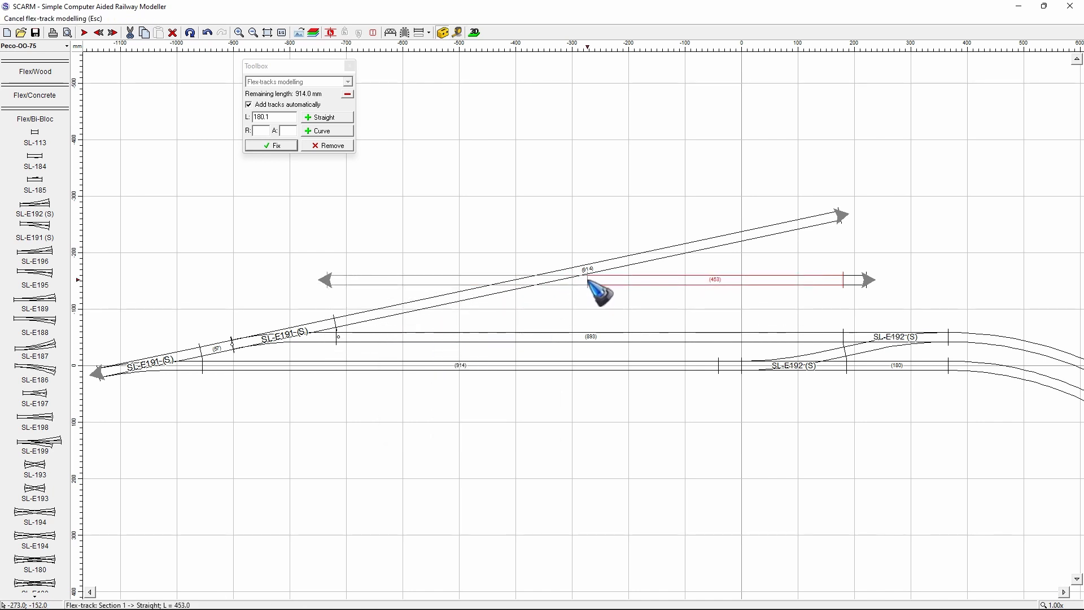
pyautogui.scroll(8, 588, 281)
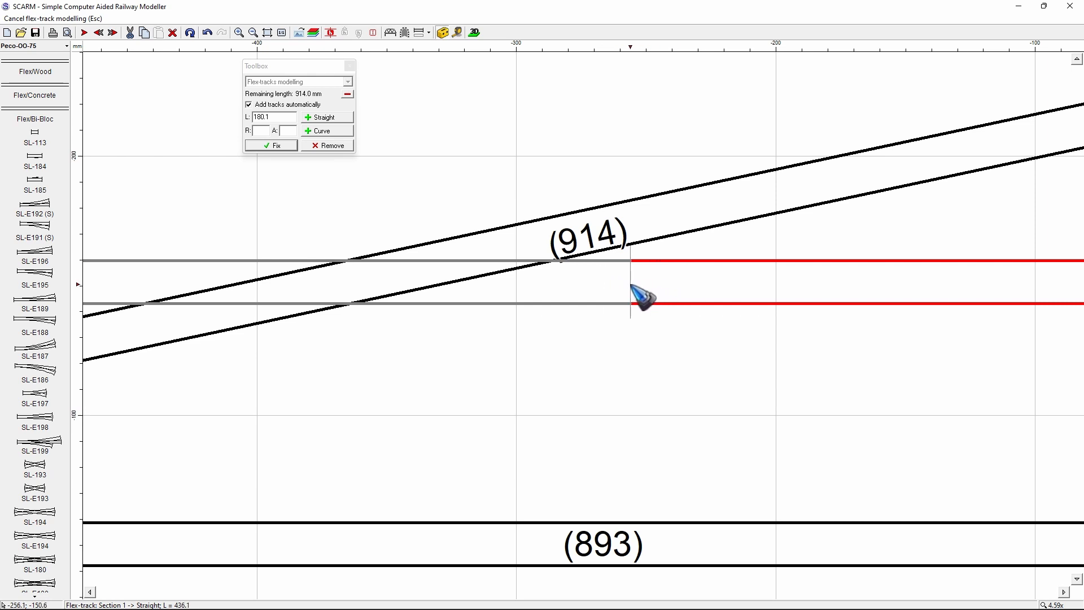
pyautogui.click(631, 287)
pyautogui.scroll(-9, 632, 288)
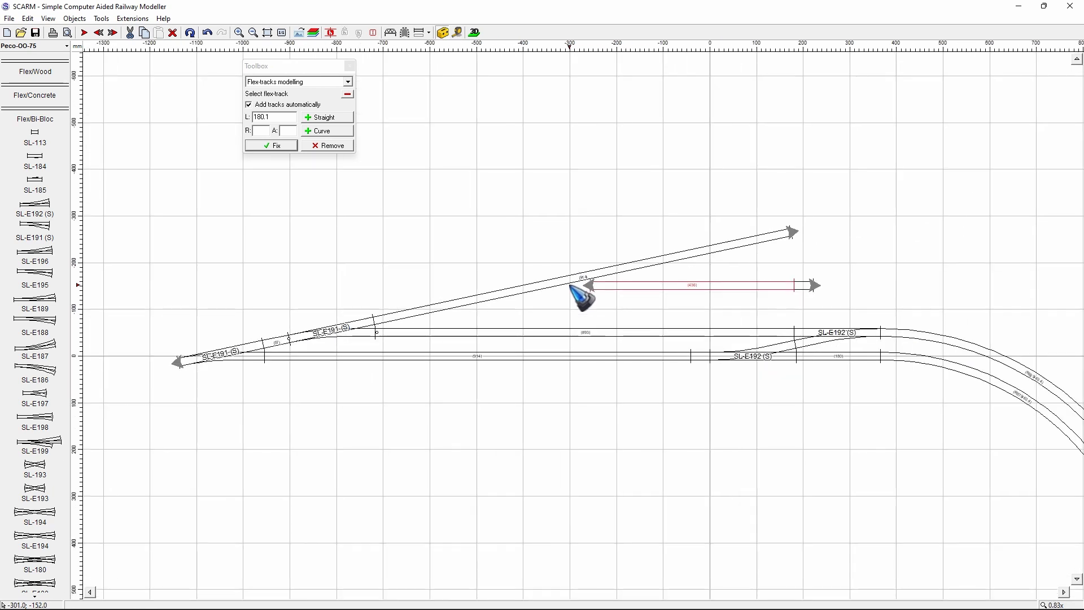
# Step: Try joining the angled 914 mm flex track to the shortened horizontal track with a curve, and undo both reshapes
pyautogui.rightClick(732, 247)
pyautogui.click(779, 308)
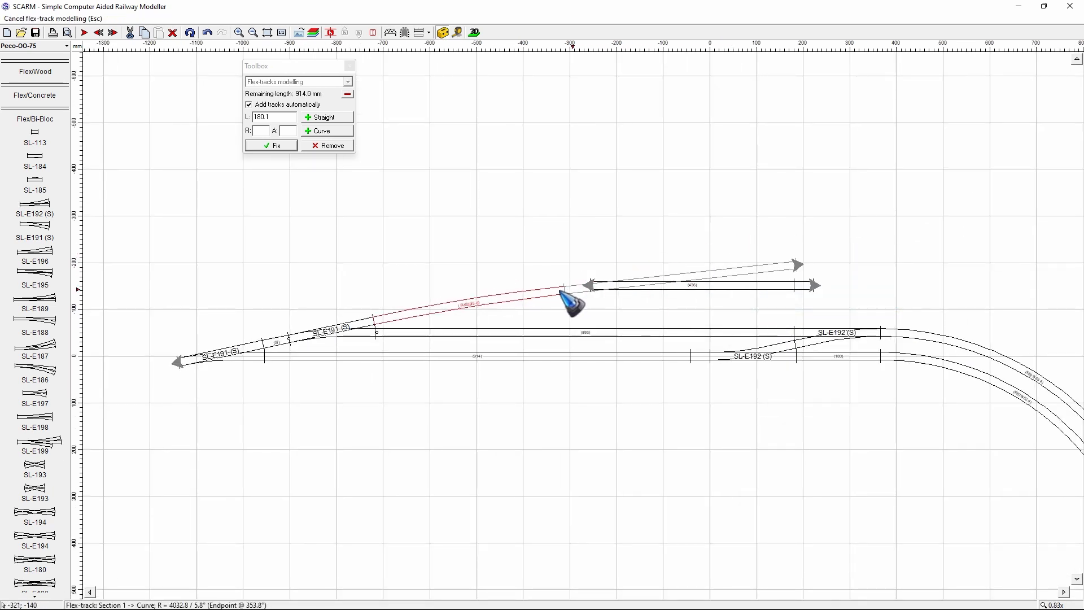
pyautogui.click(590, 283)
pyautogui.scroll(4, 555, 308)
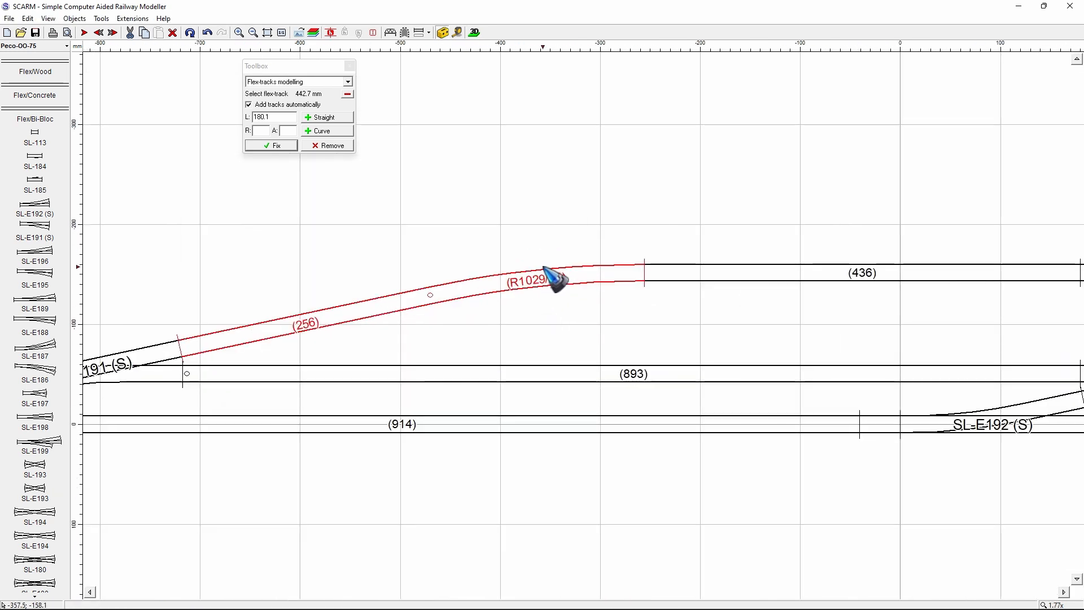
pyautogui.scroll(-3, 438, 282)
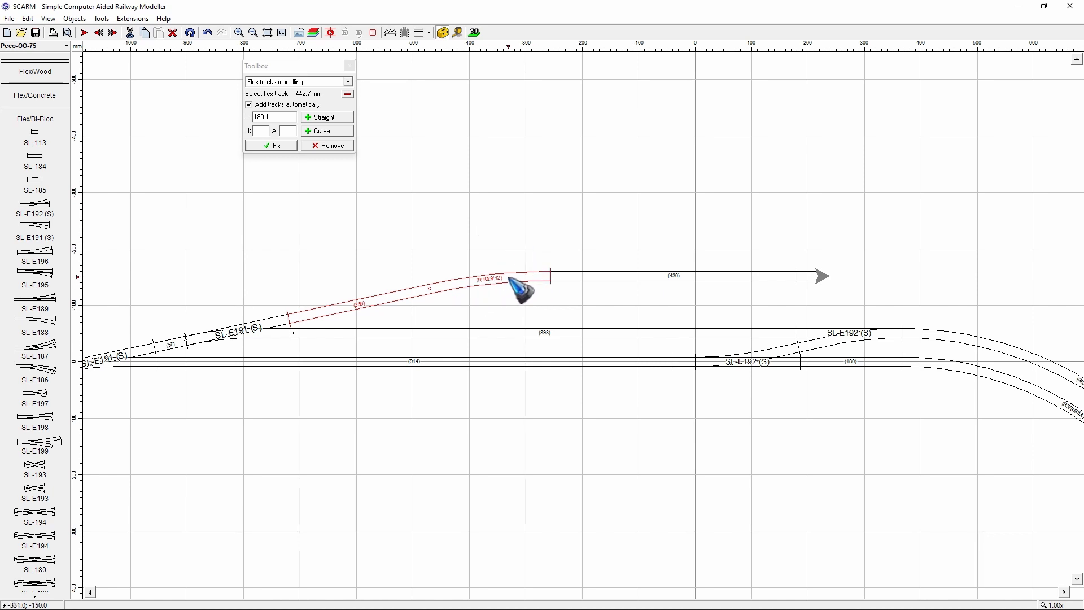
pyautogui.hotkey('ctrl', 'z')
pyautogui.hotkey('ctrl', 'z')
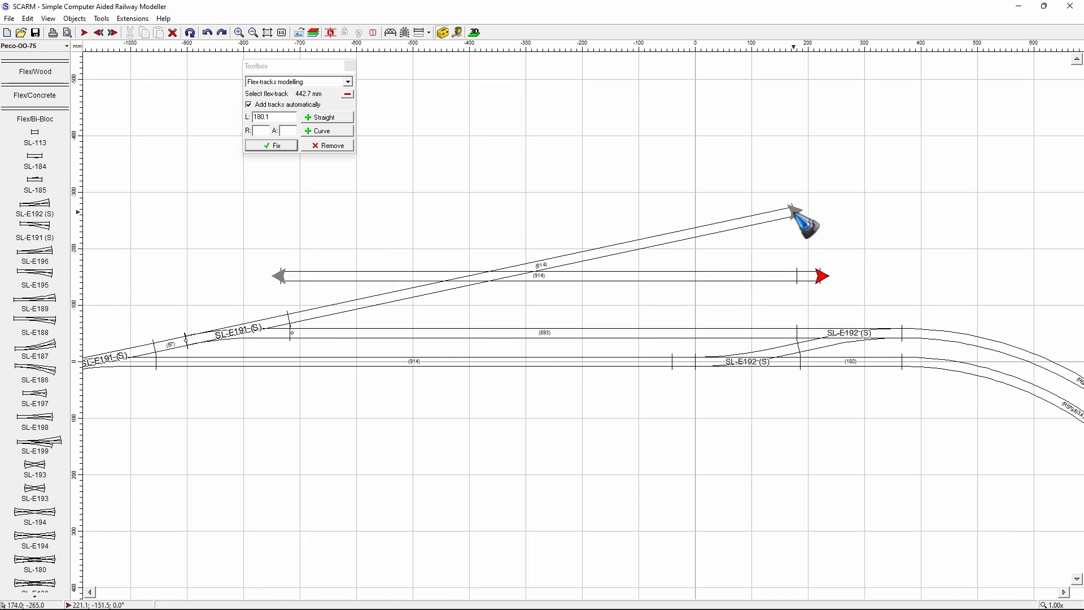
# Step: Lay a flex-track curve of radius 600 mm and angle 12° from the upper end of the angled 914 mm track
pyautogui.click(796, 212)
pyautogui.click(47, 68)
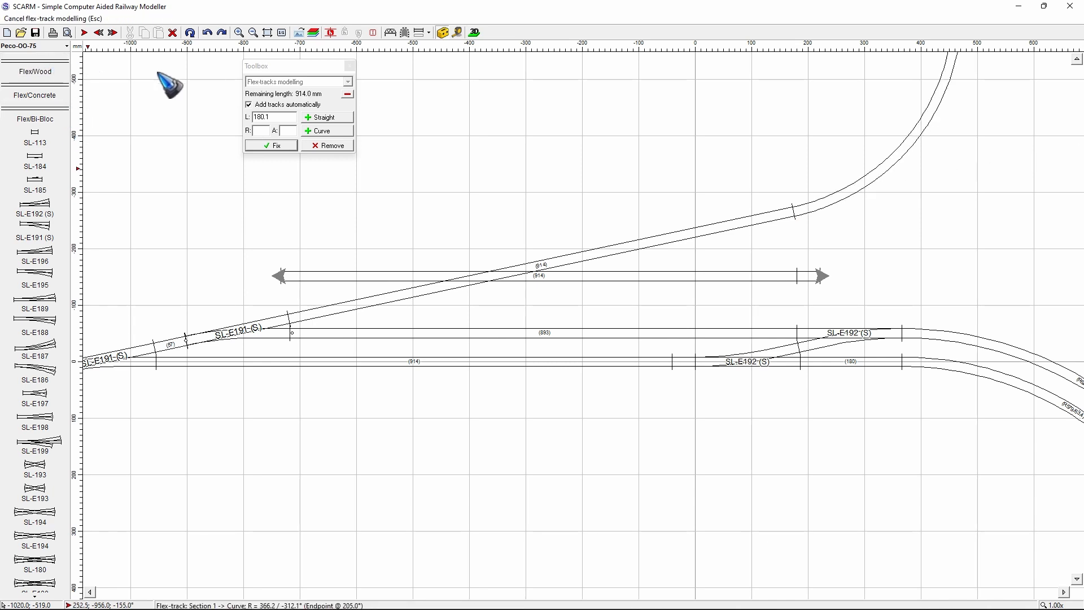
pyautogui.click(260, 130)
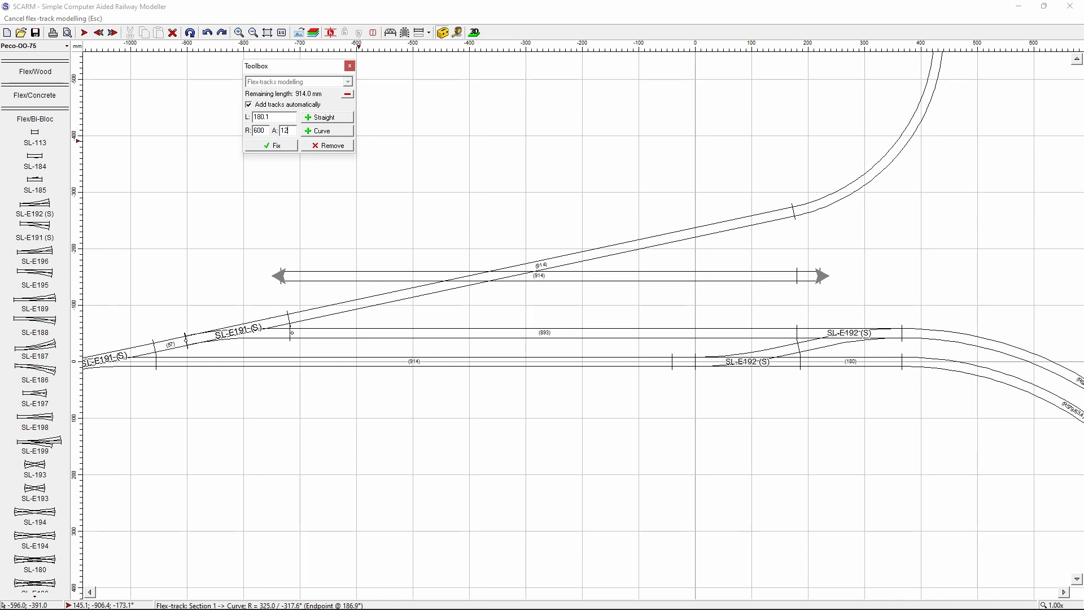
pyautogui.click(317, 131)
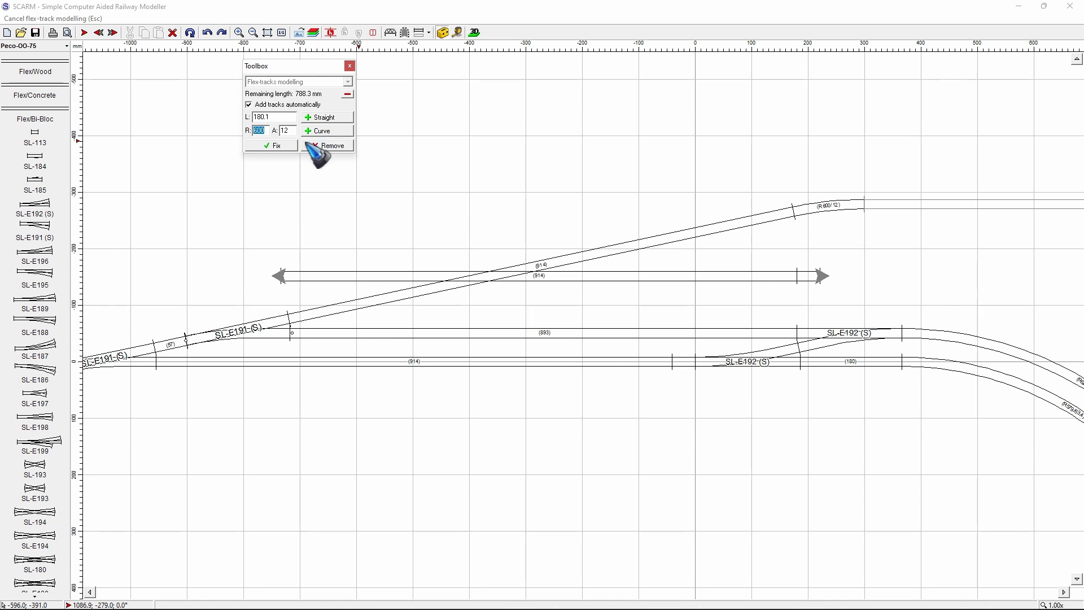
pyautogui.click(267, 146)
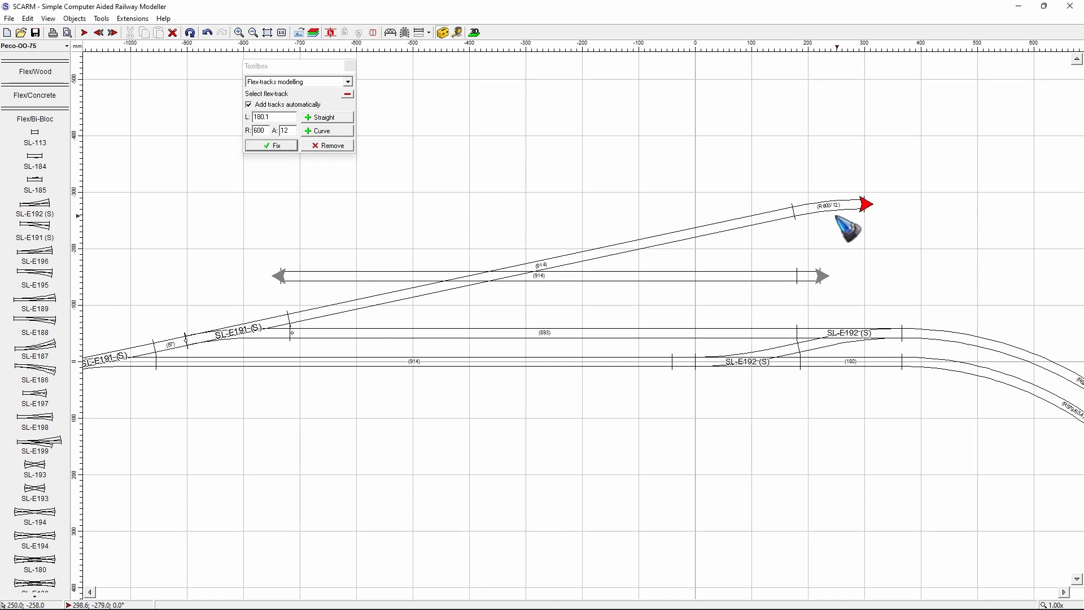
# Step: Move the R600/12 curve onto the crossing of the angled and horizontal 914 mm tracks, aligning its ends with both
pyautogui.moveTo(831, 213); pyautogui.dragTo(483, 264)
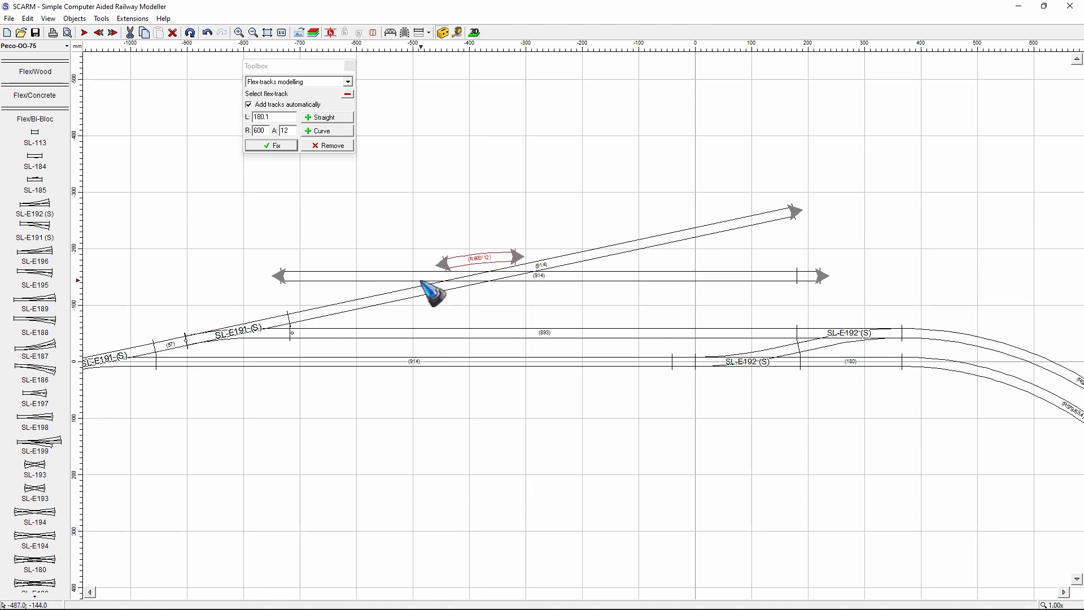
pyautogui.scroll(5, 483, 264)
pyautogui.scroll(2, 552, 229)
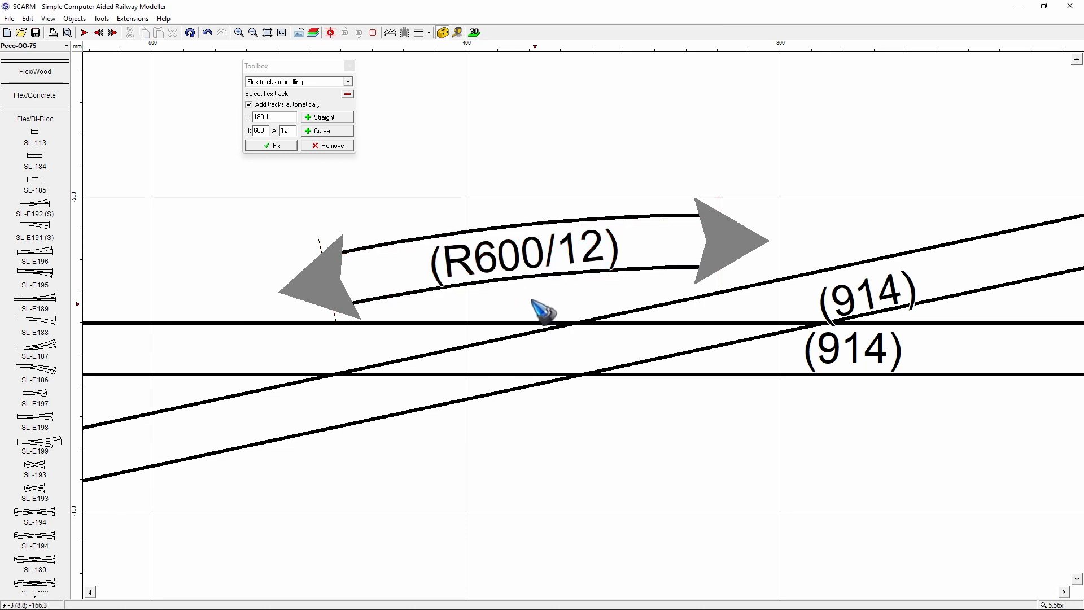
pyautogui.moveTo(524, 278); pyautogui.dragTo(585, 385)
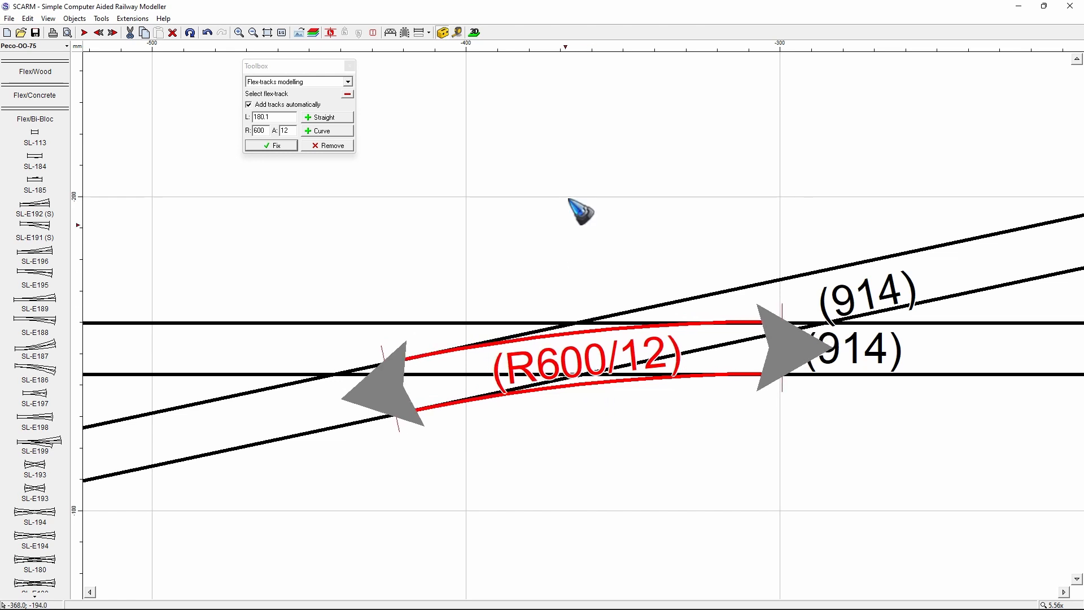
# Step: Reshape the angled 914 mm flex track to a straight about 301 mm long, joining the left end of the R600/12 curve
pyautogui.scroll(-3, 576, 189)
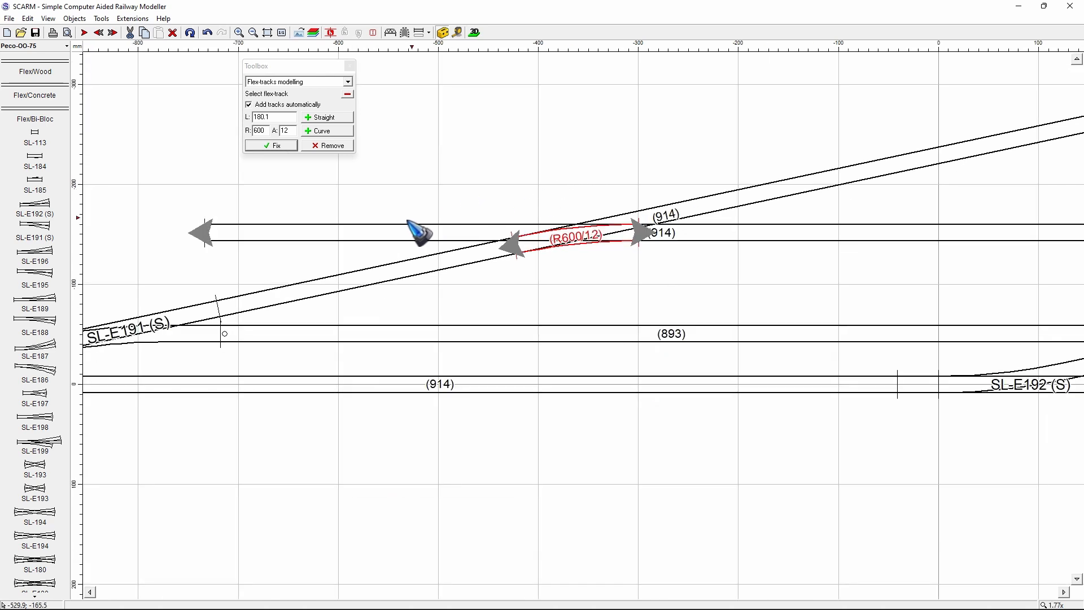
pyautogui.scroll(-1, 410, 232)
pyautogui.click(960, 151)
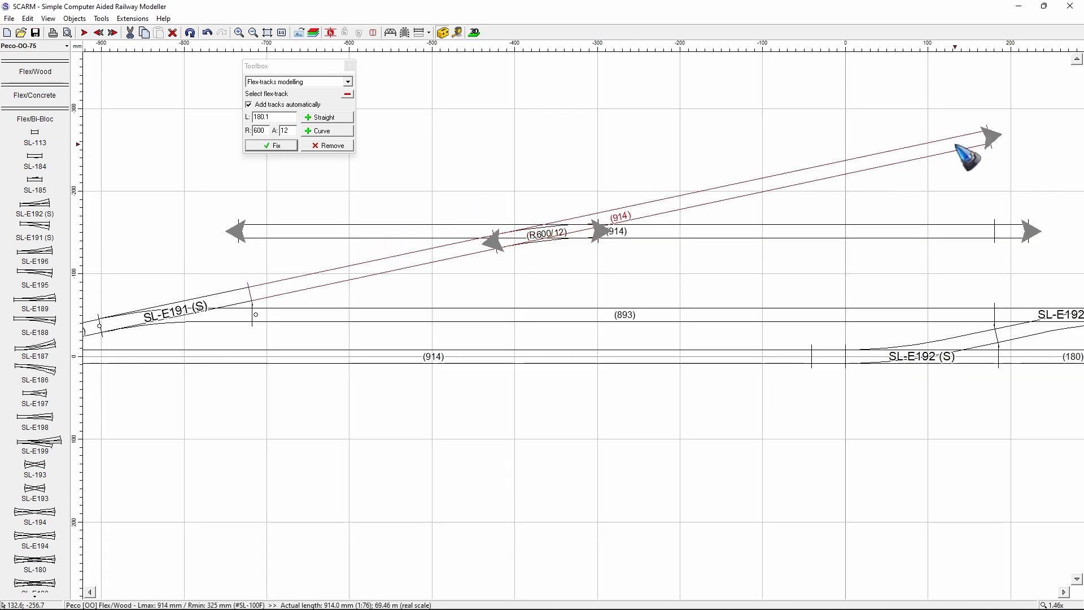
pyautogui.rightClick(960, 151)
pyautogui.click(960, 206)
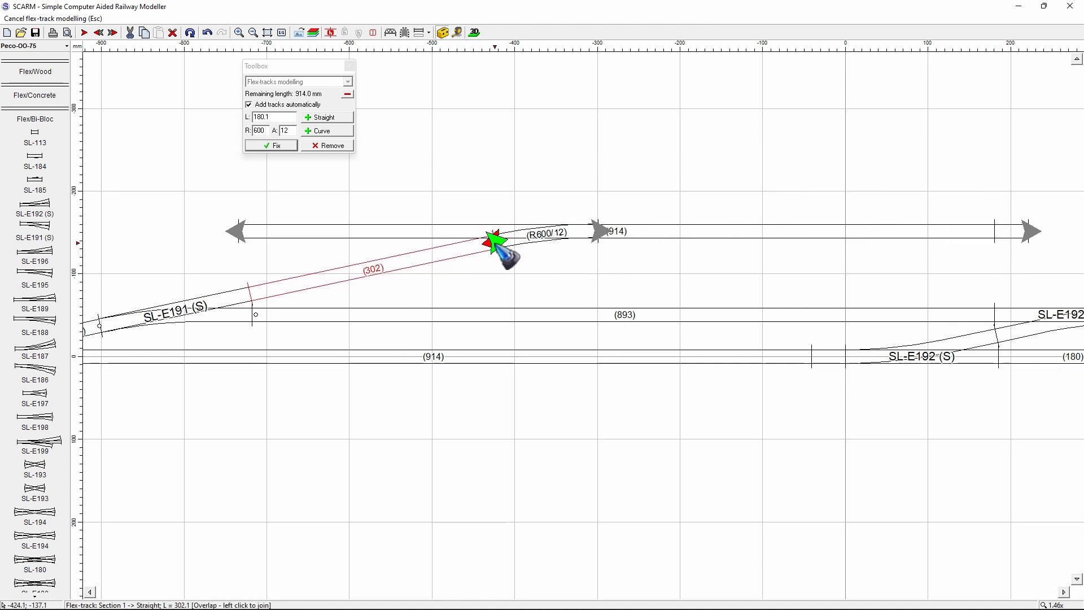
pyautogui.click(494, 244)
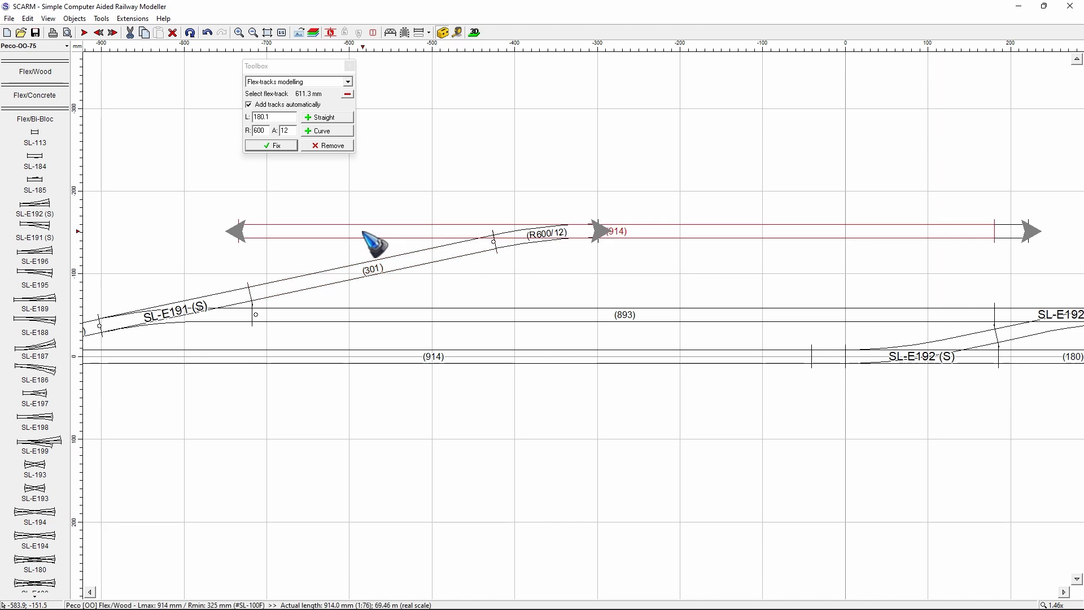
# Step: Reshape the upper horizontal 914 mm flex track to a straight about 479 mm long, joining the R600/12 curve's right end
pyautogui.rightClick(293, 231)
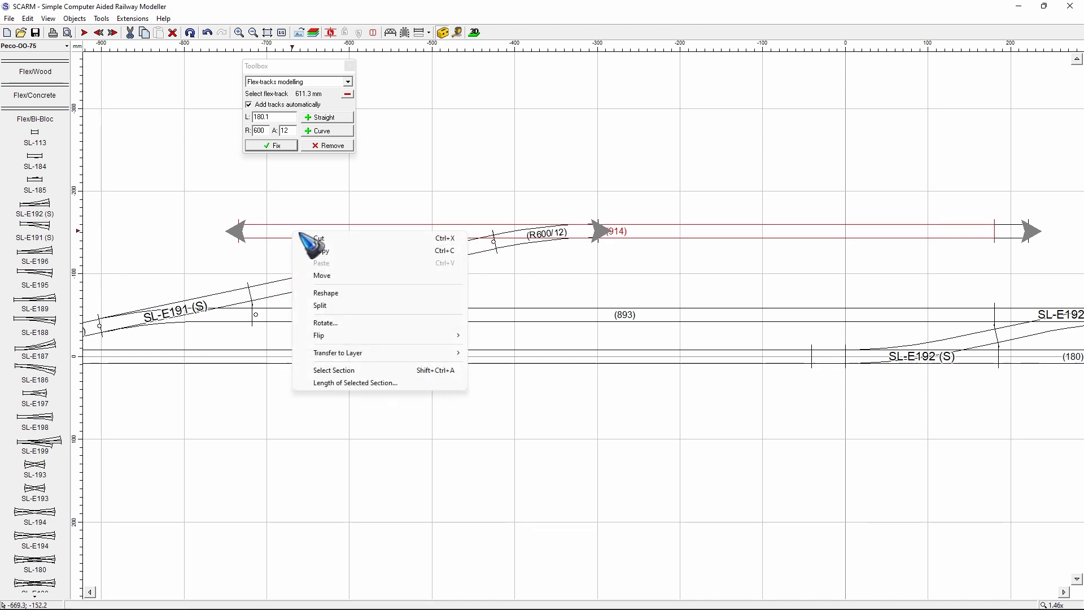
pyautogui.click(353, 293)
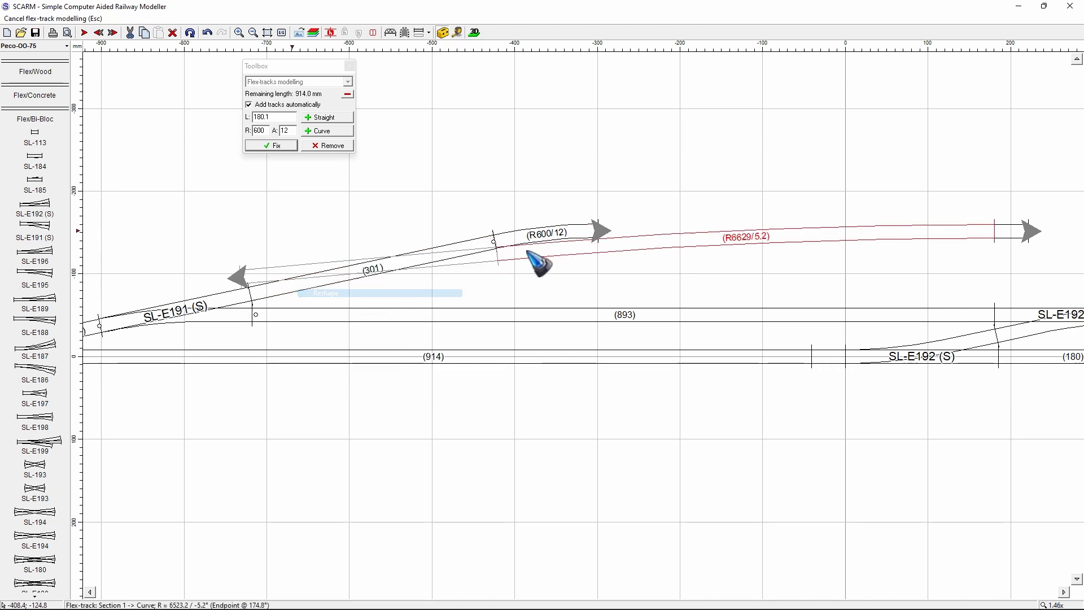
pyautogui.click(599, 231)
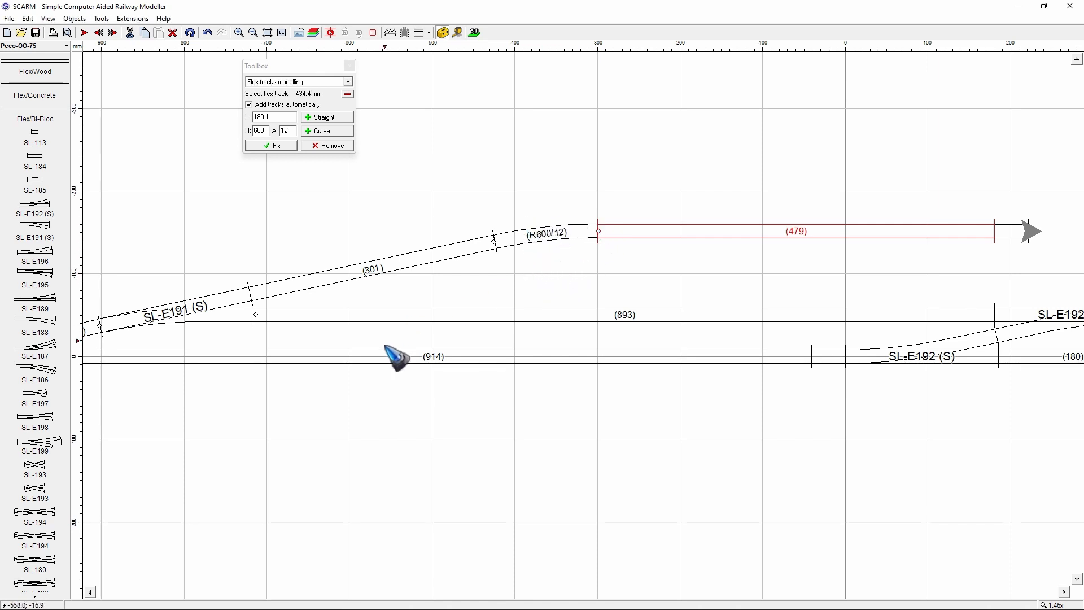
pyautogui.scroll(-1, 378, 364)
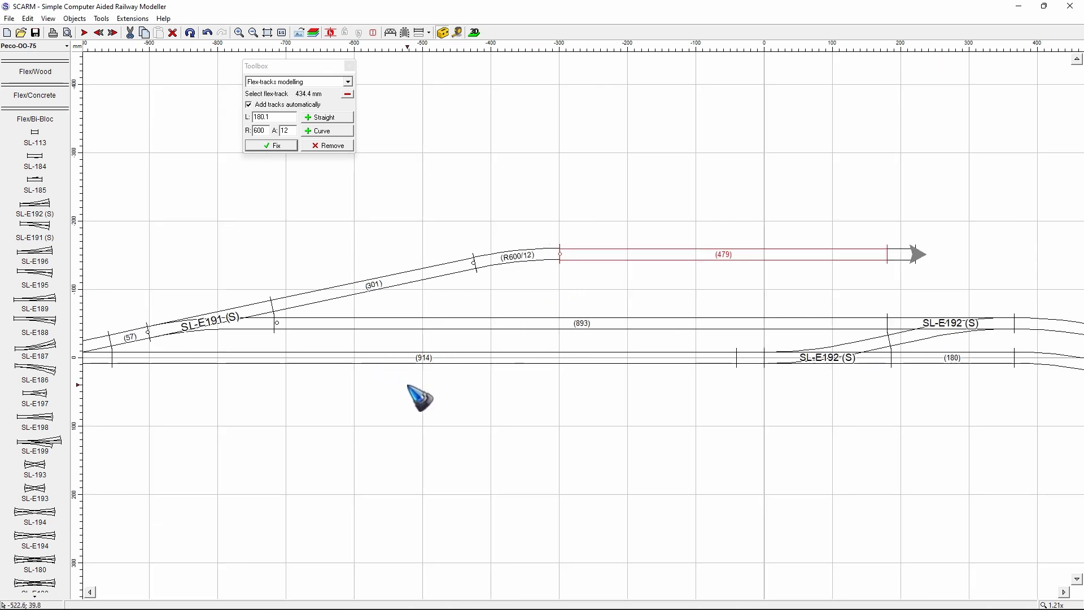